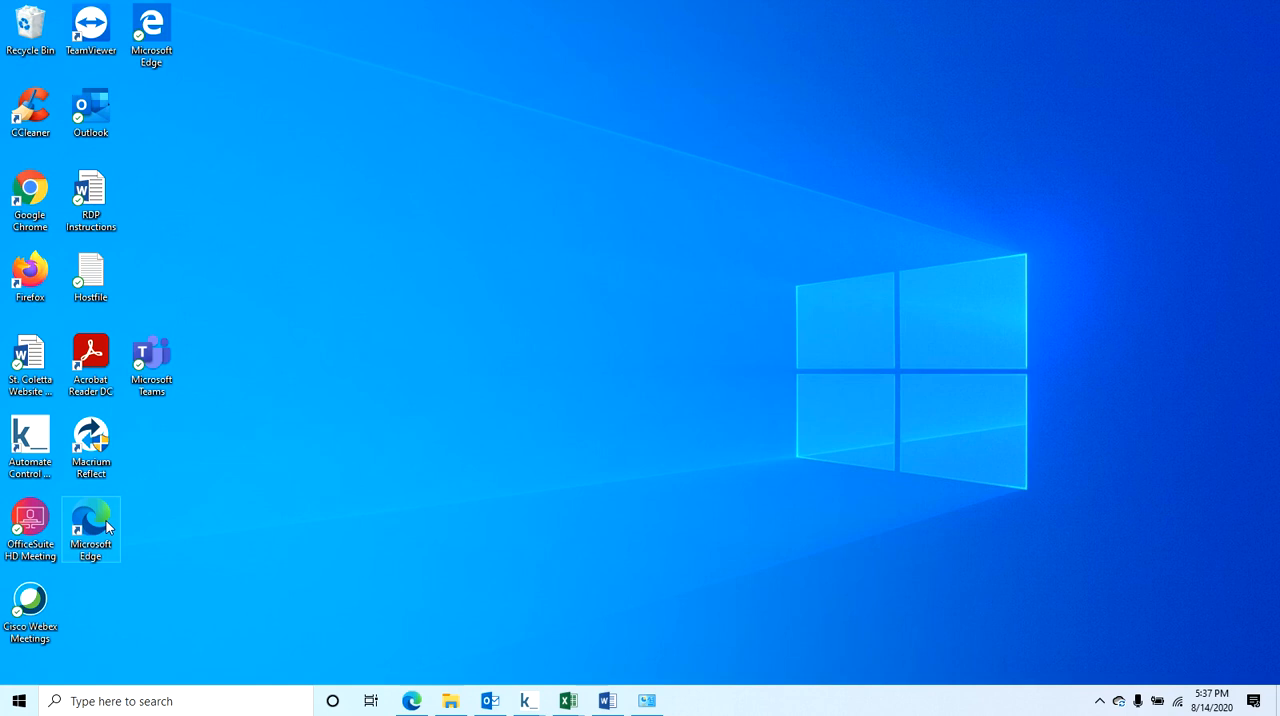
double_click(40, 212)
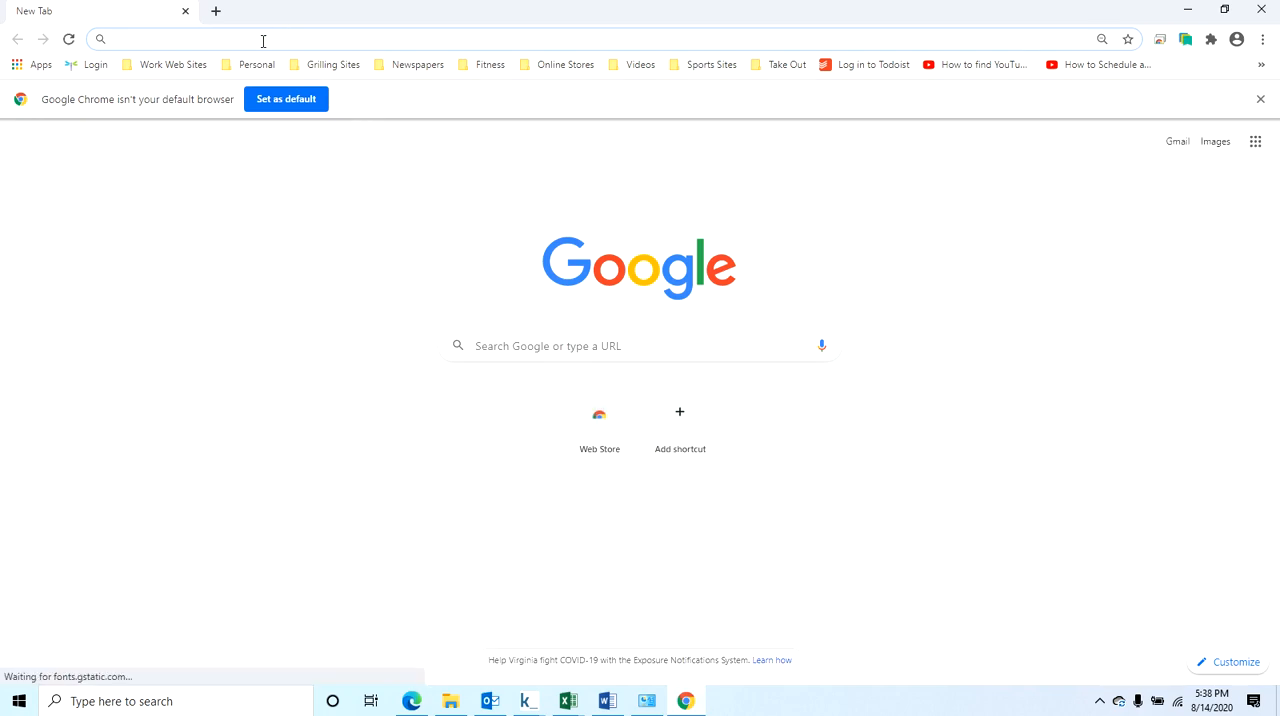
type("h")
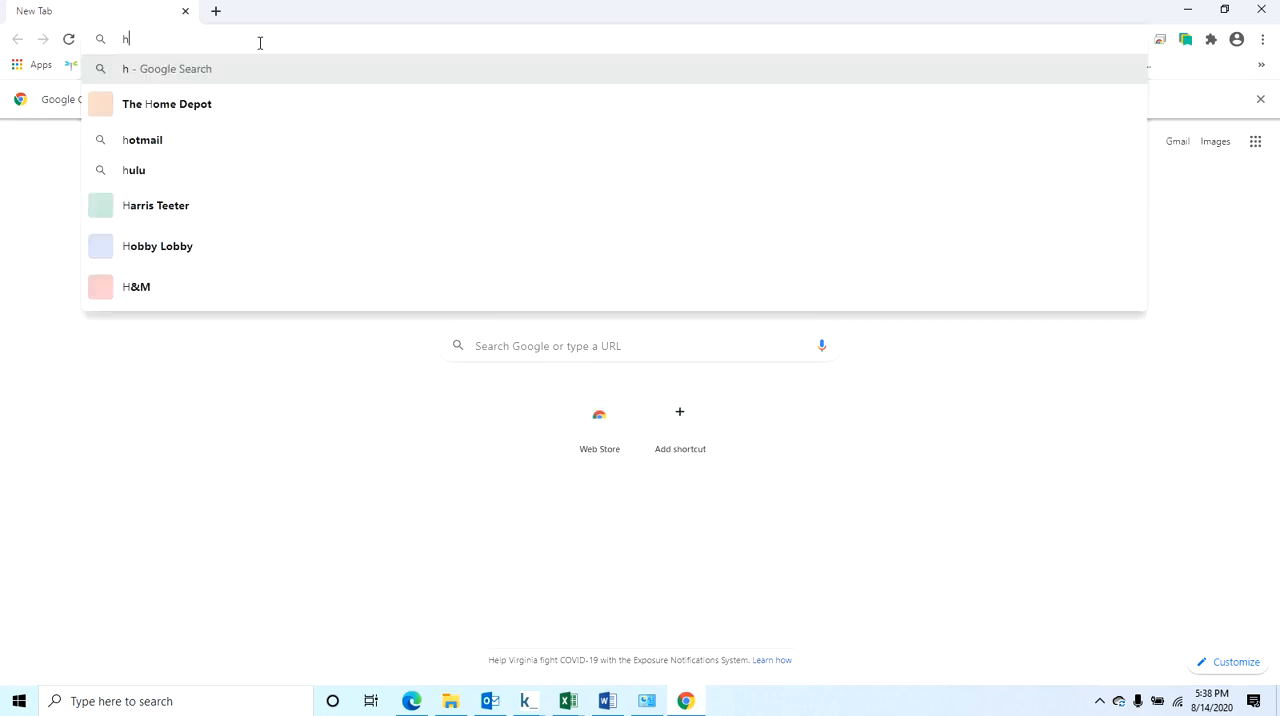
type("ttps")
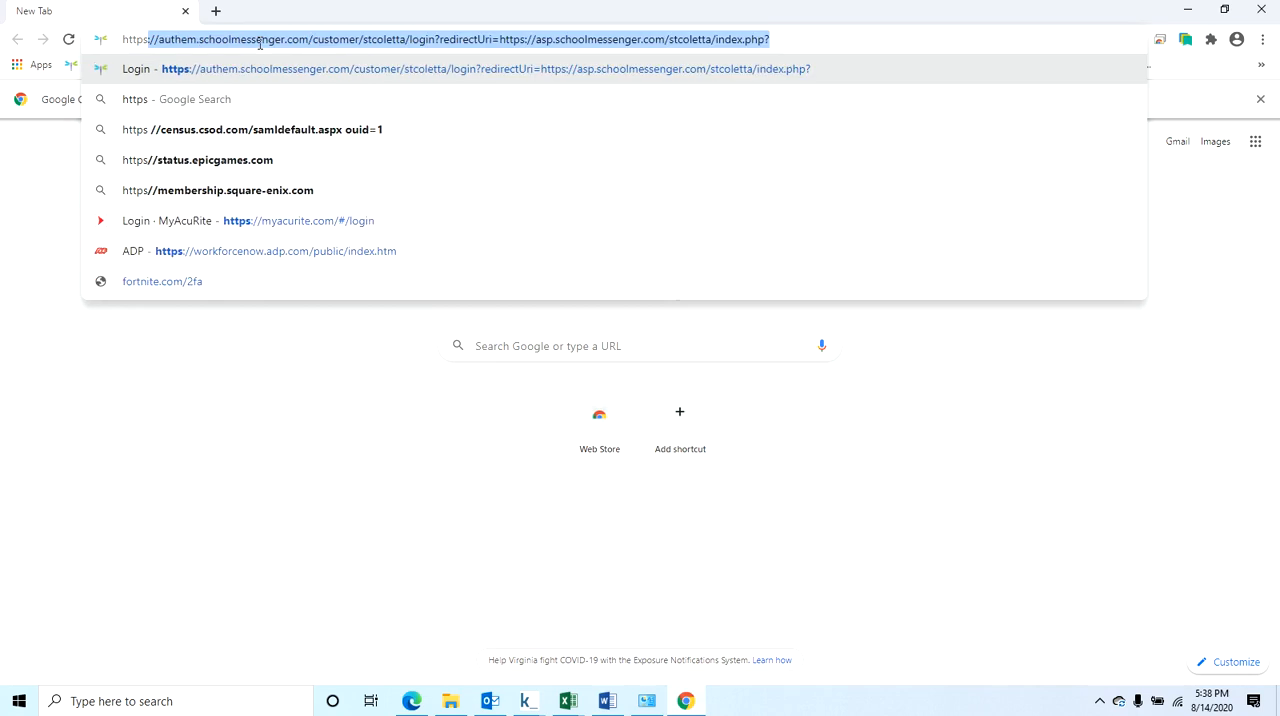
key("BackSpace")
type("://")
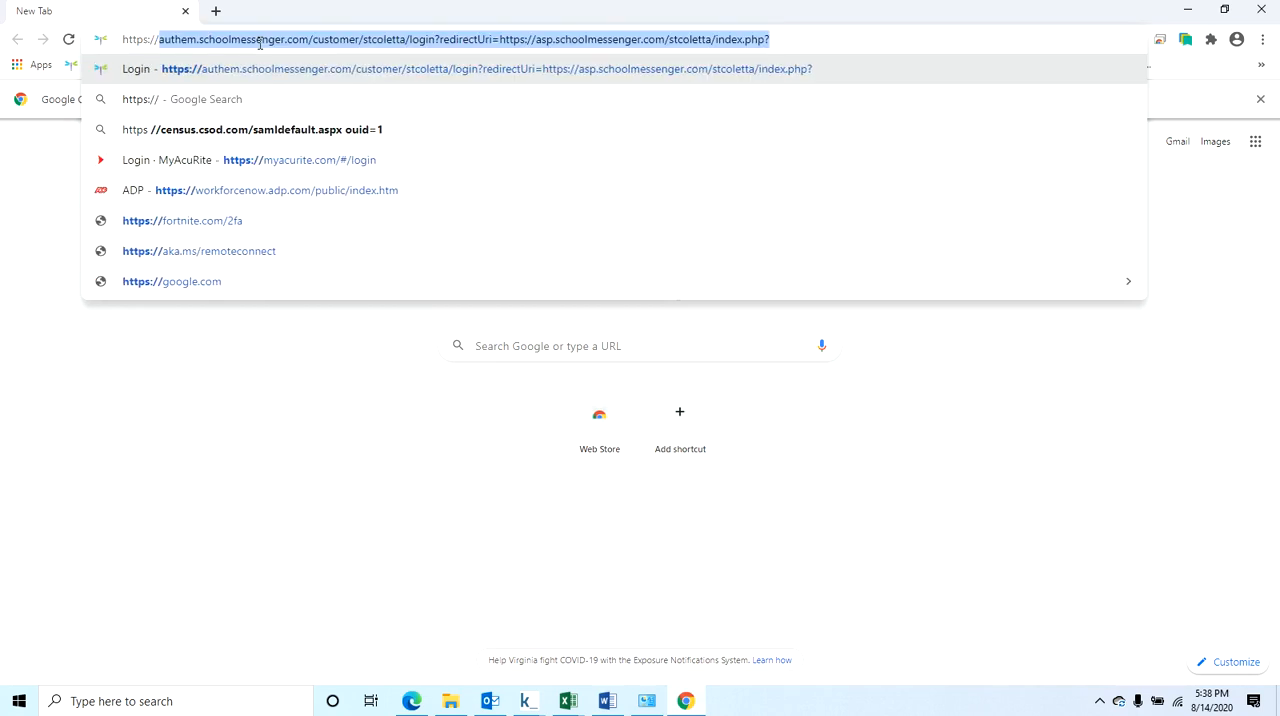
type("72.")
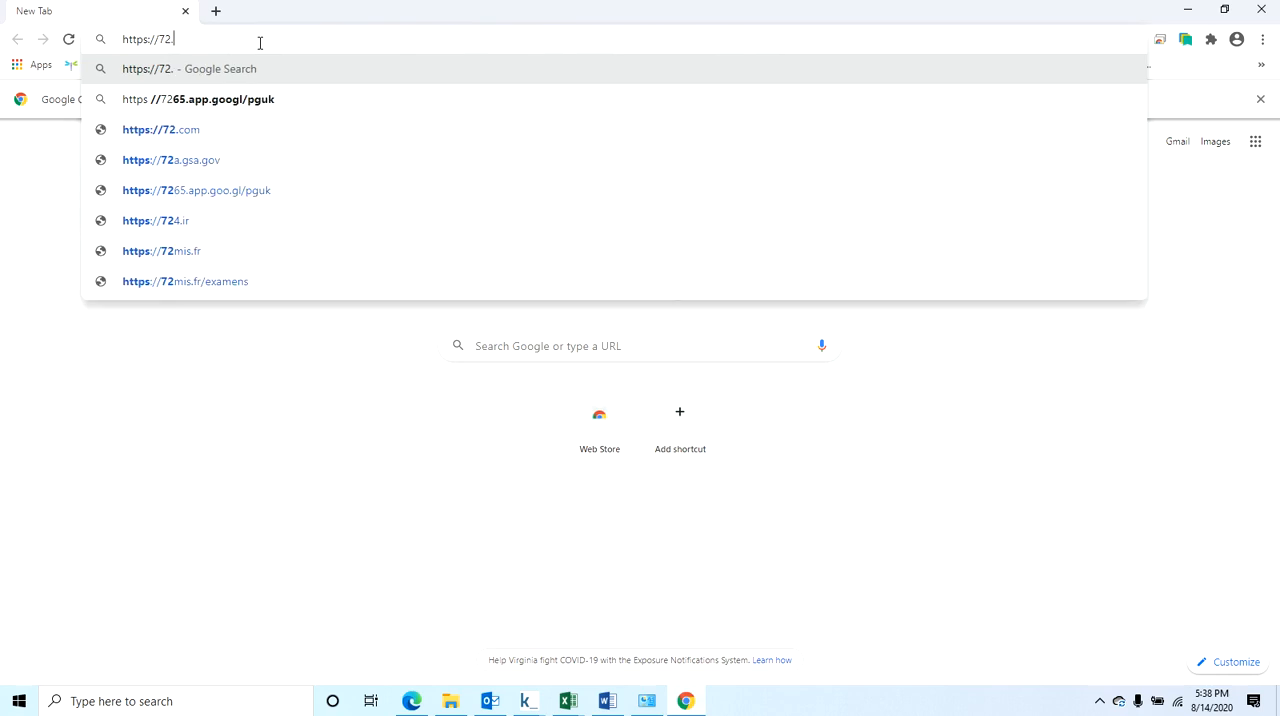
type("44.")
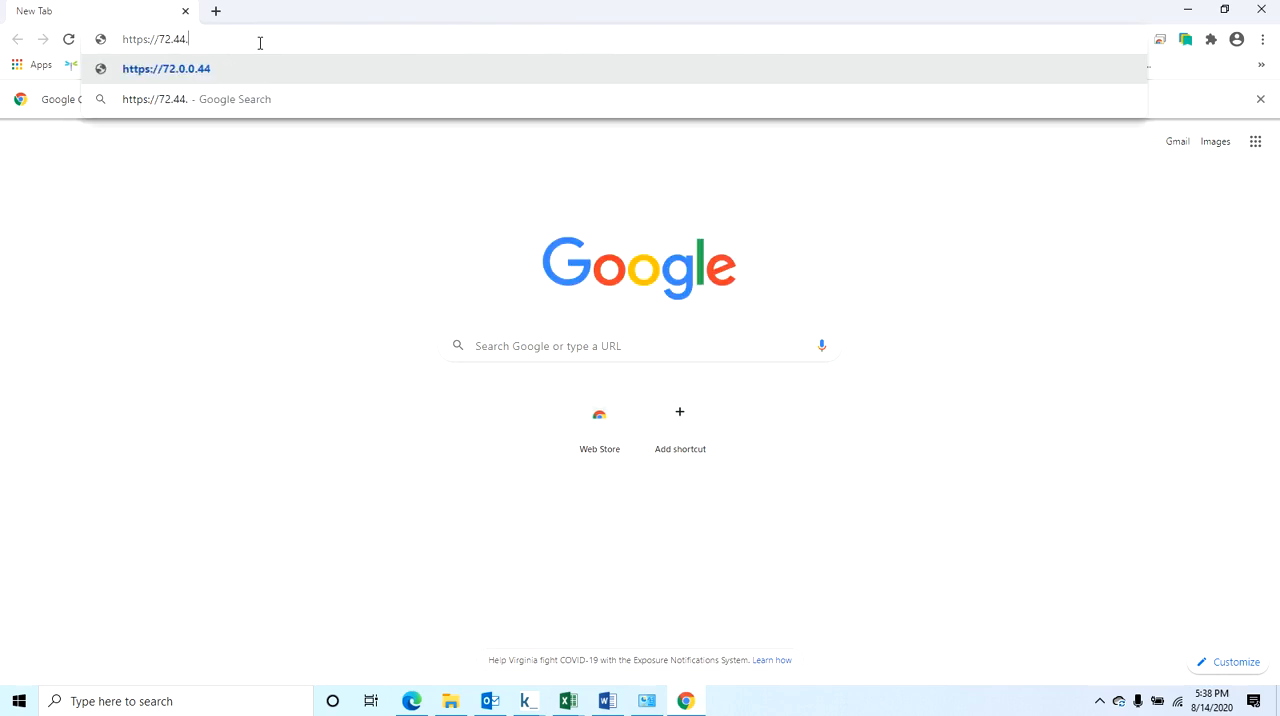
type("187.186")
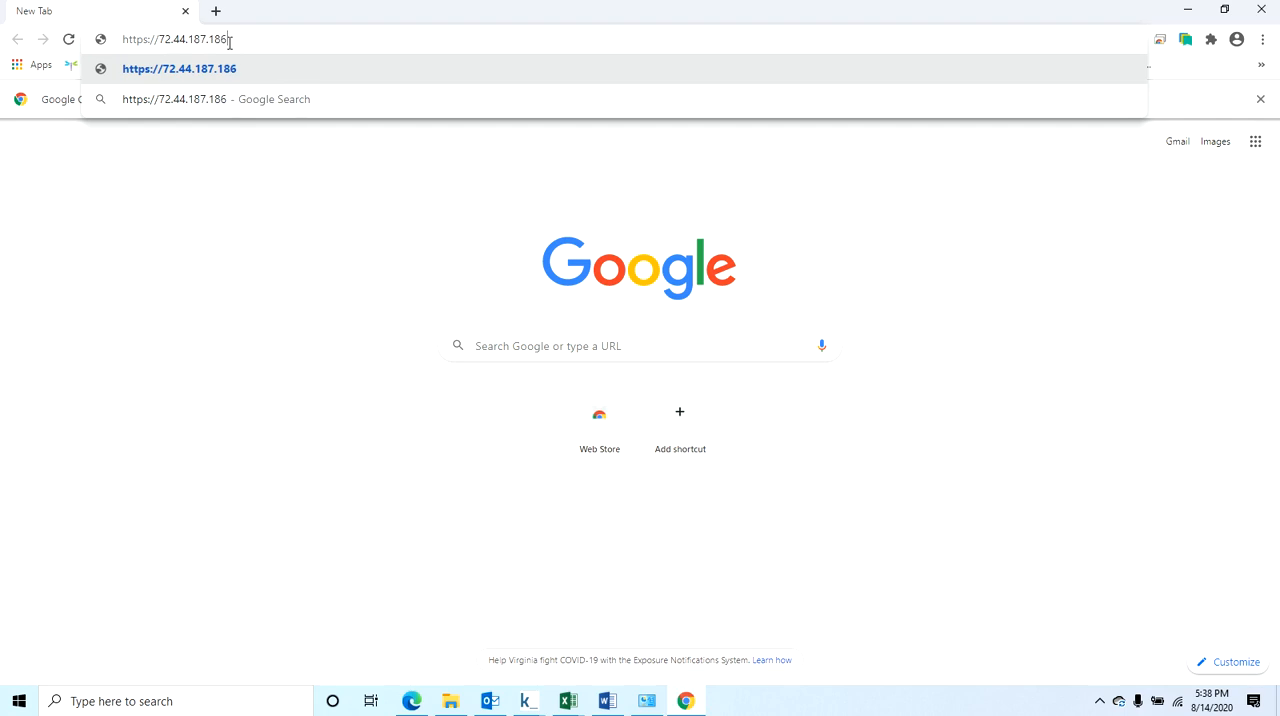
left_click_drag(229, 43, 124, 43)
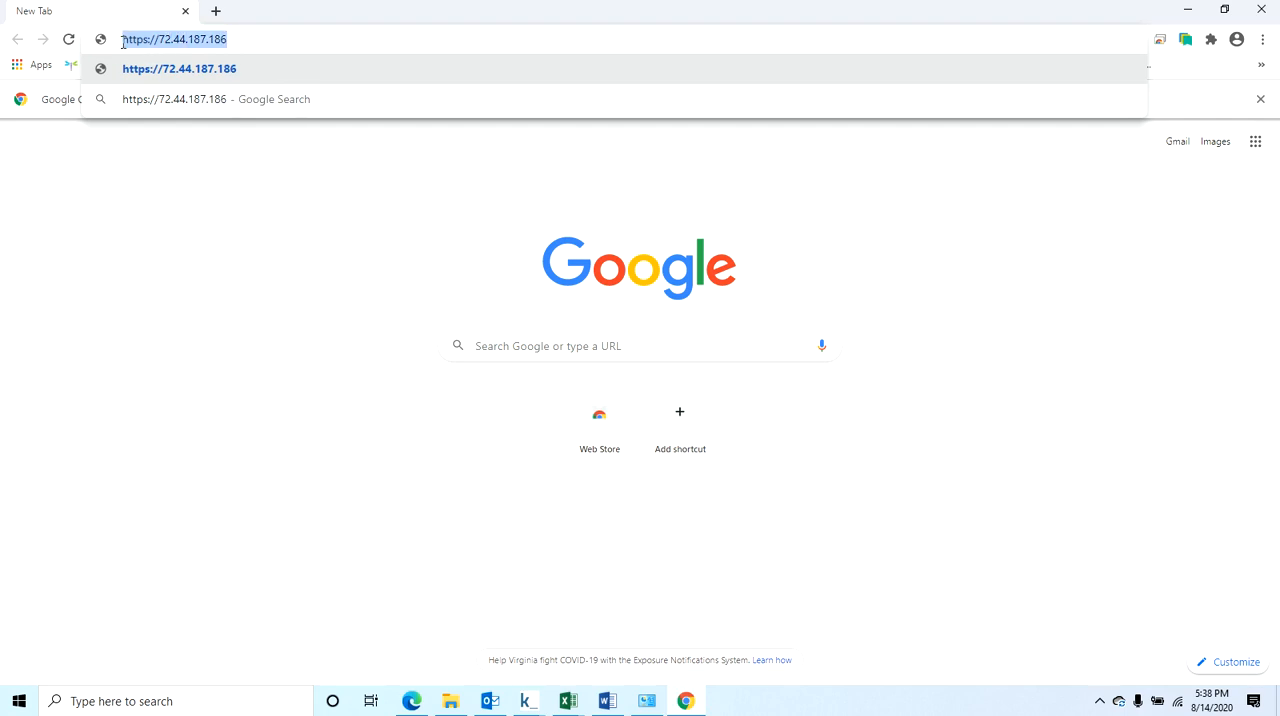
left_click(281, 40)
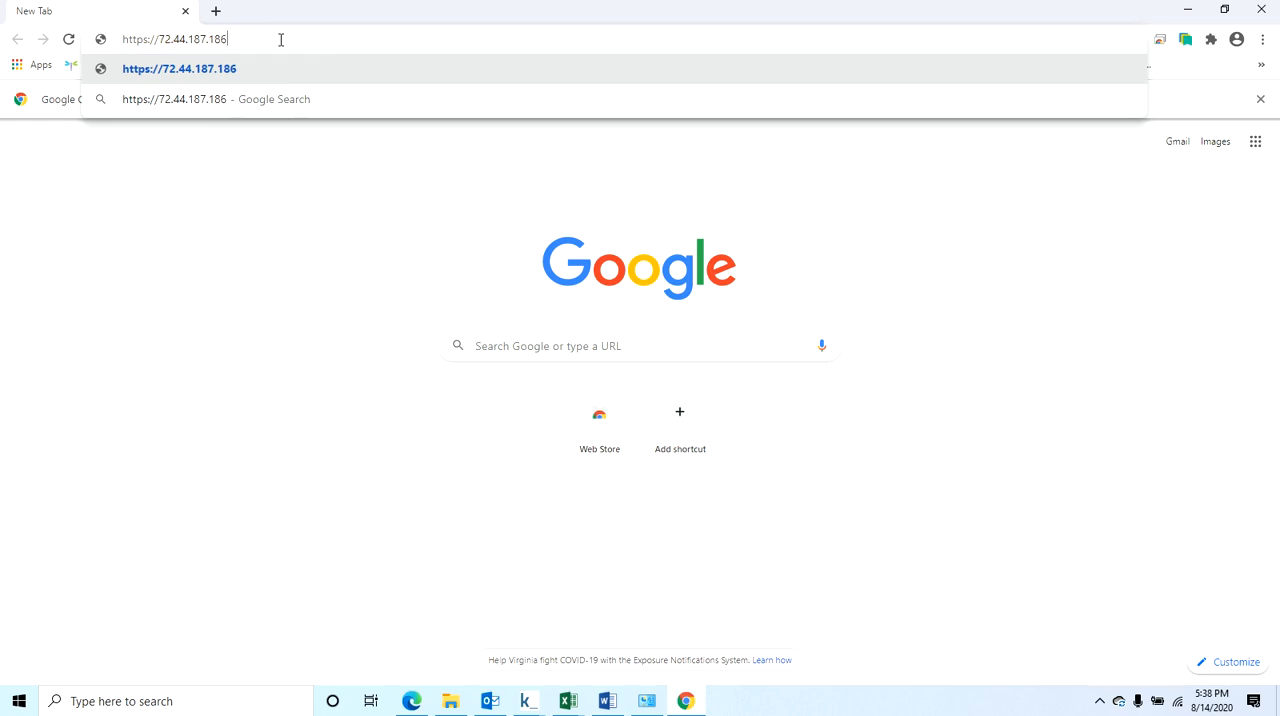
key("Return")
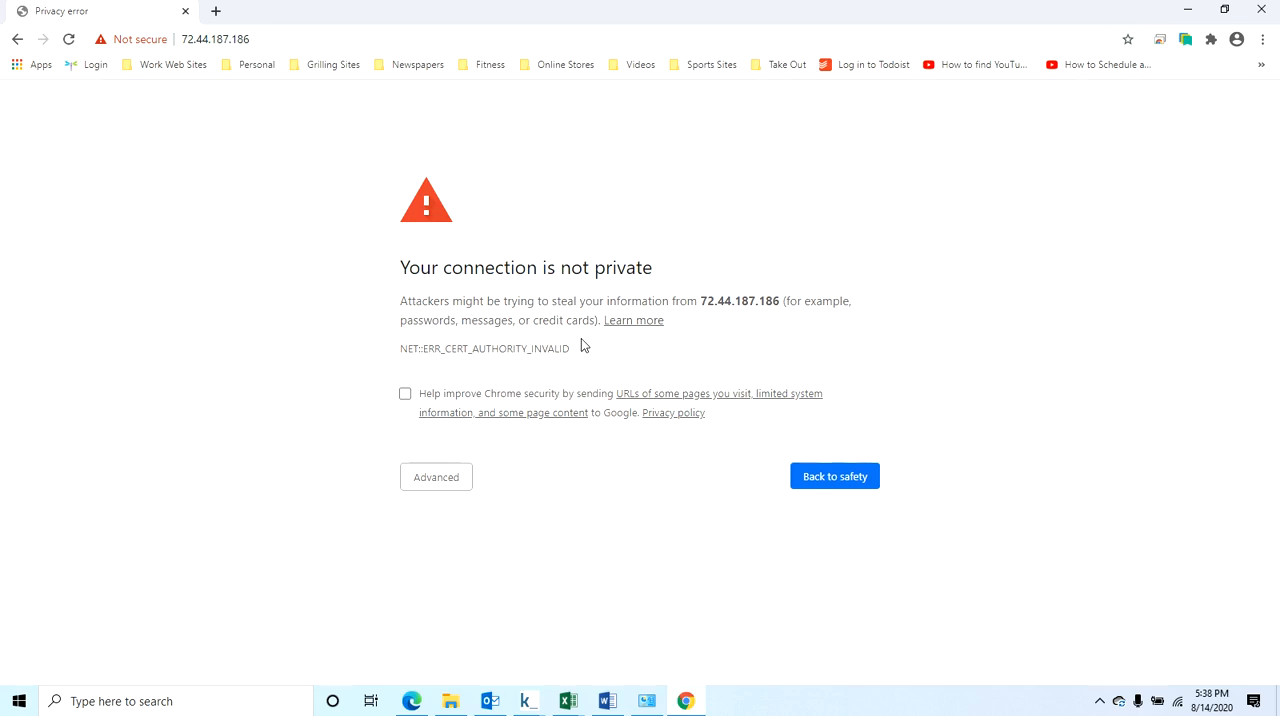
Bypass the privacy warning through its advanced details and proceed to the unsafe site 72.44.187.186.
key("F5")
left_click(448, 479)
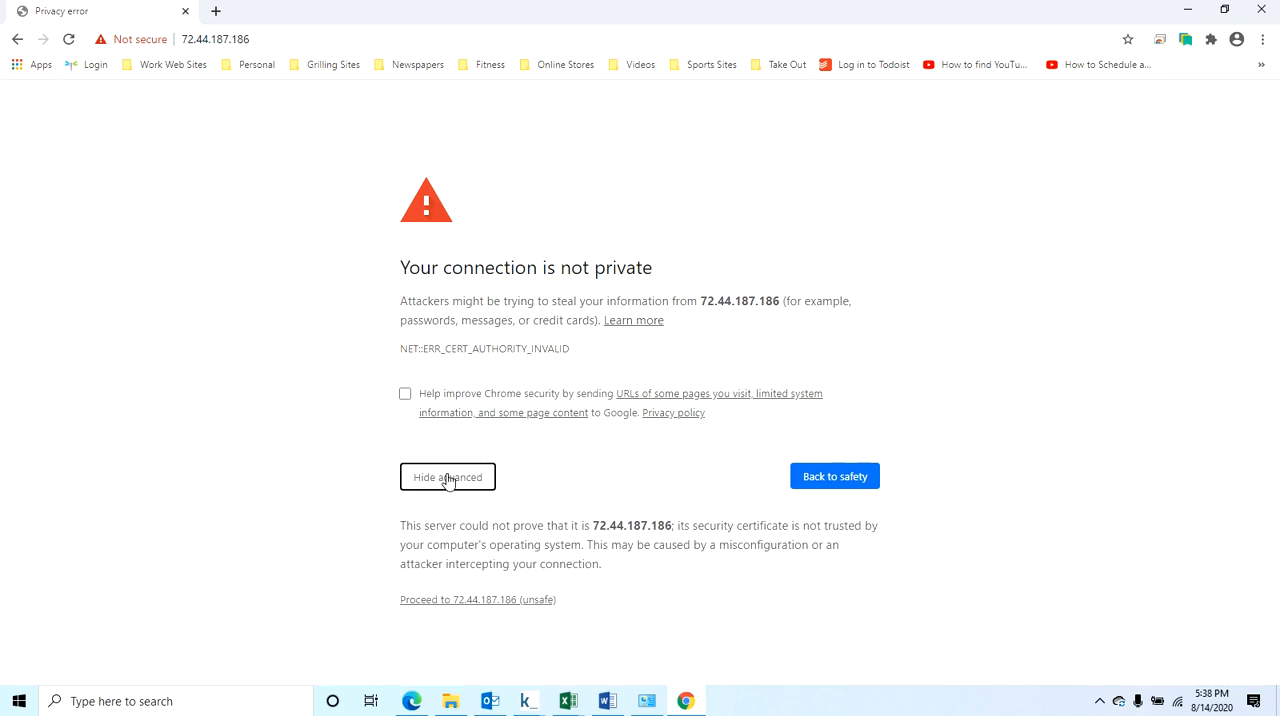
left_click(455, 600)
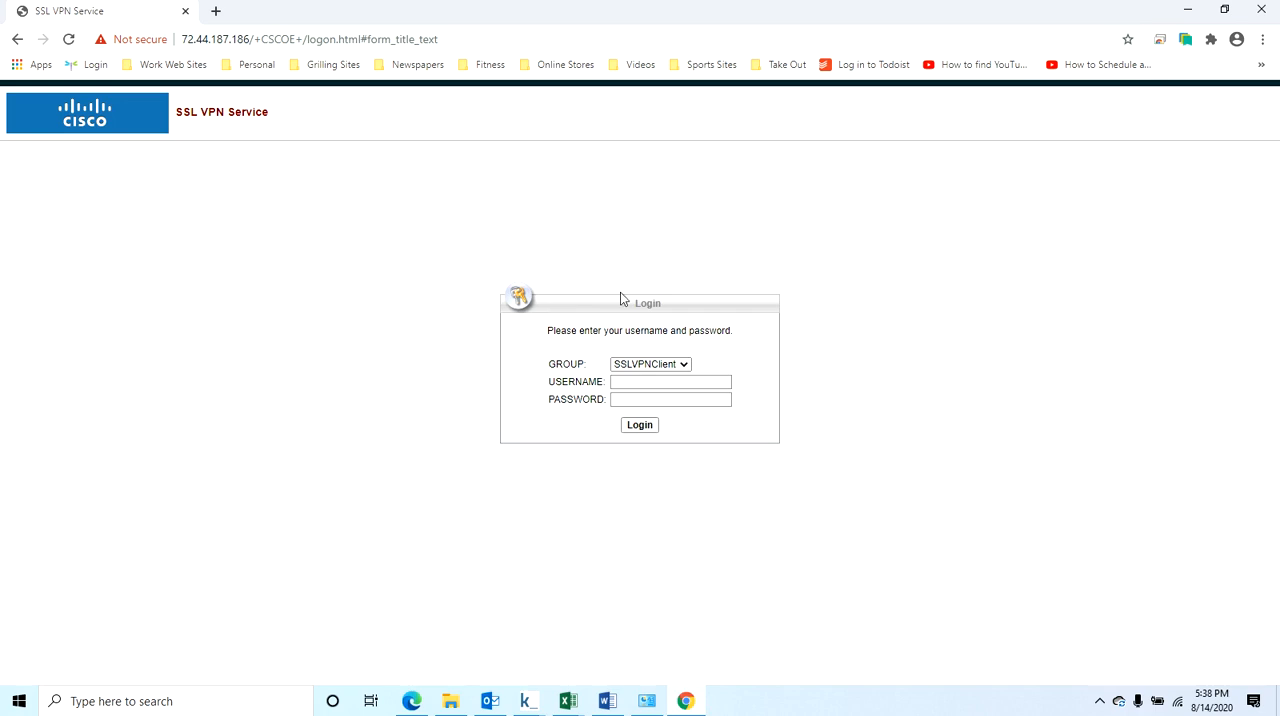
Log in to the SSL VPN Service with the account username and password, keeping the SSLVPNClient group.
left_click(622, 381)
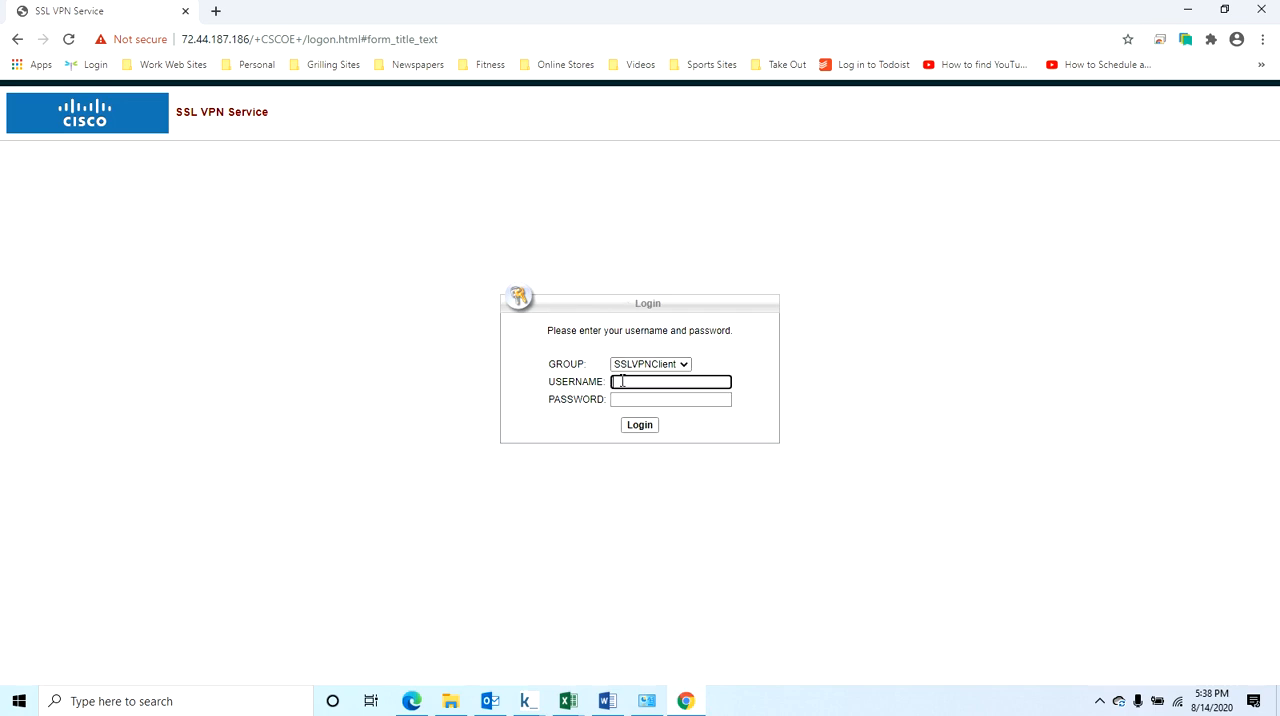
key("Tab")
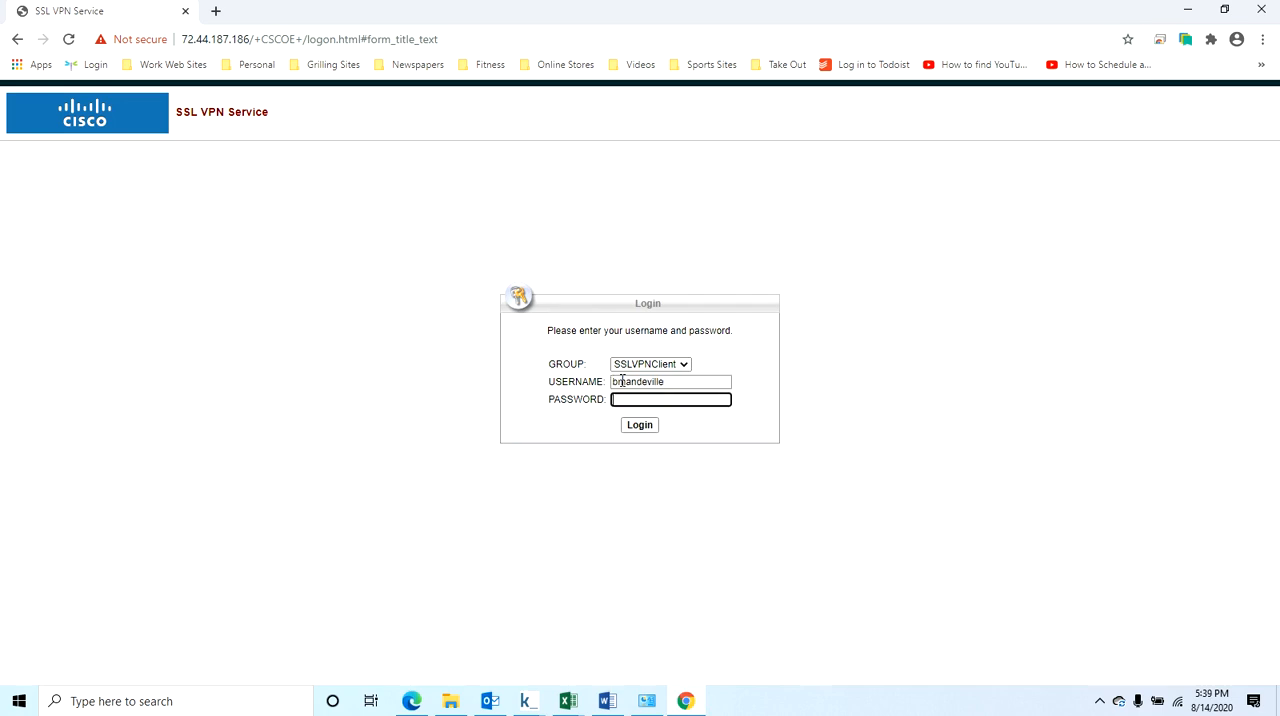
type("••••••")
left_click(642, 431)
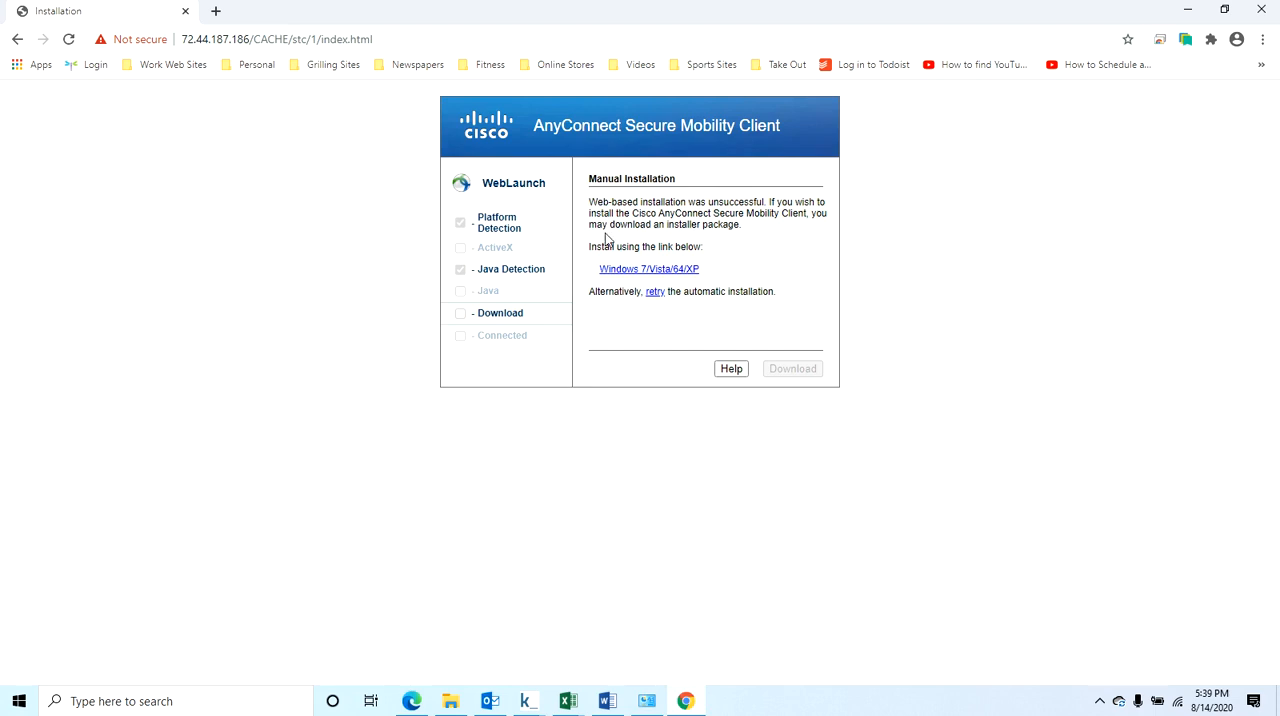
Download the AnyConnect installer package for Windows 7/Vista/64/XP and run the downloaded file.
left_click_drag(590, 206, 767, 206)
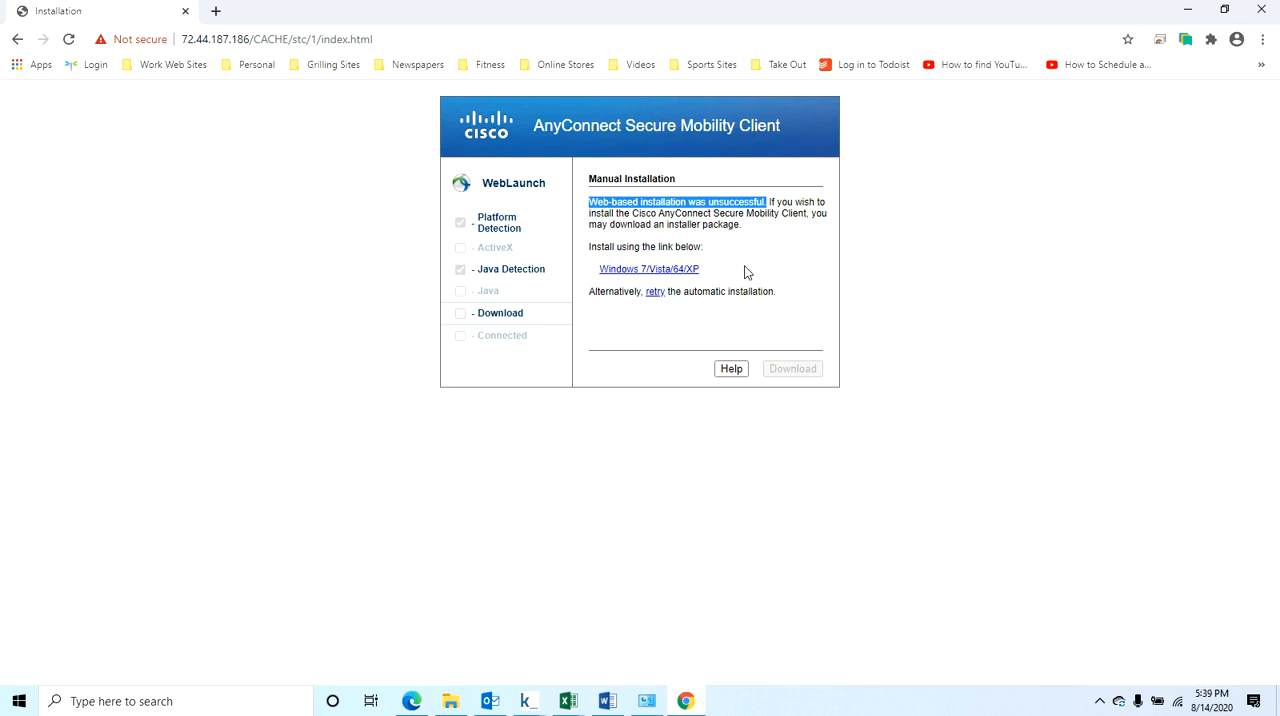
left_click(647, 272)
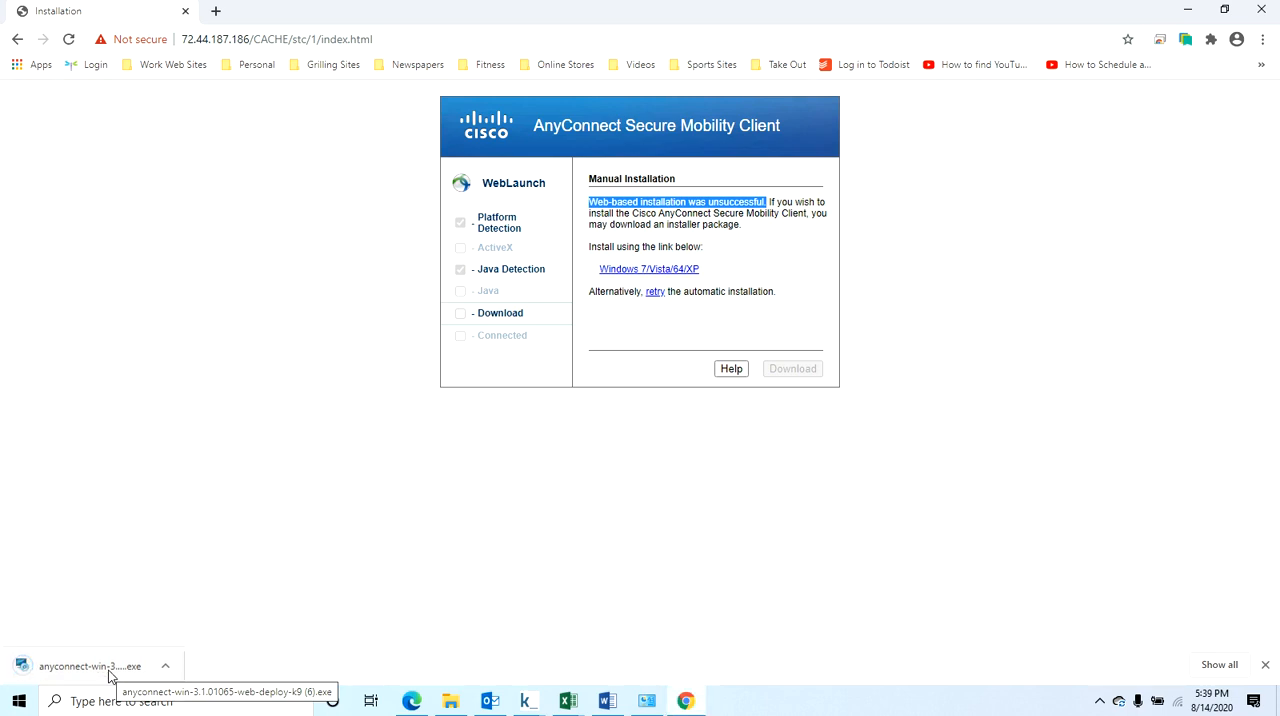
left_click(110, 677)
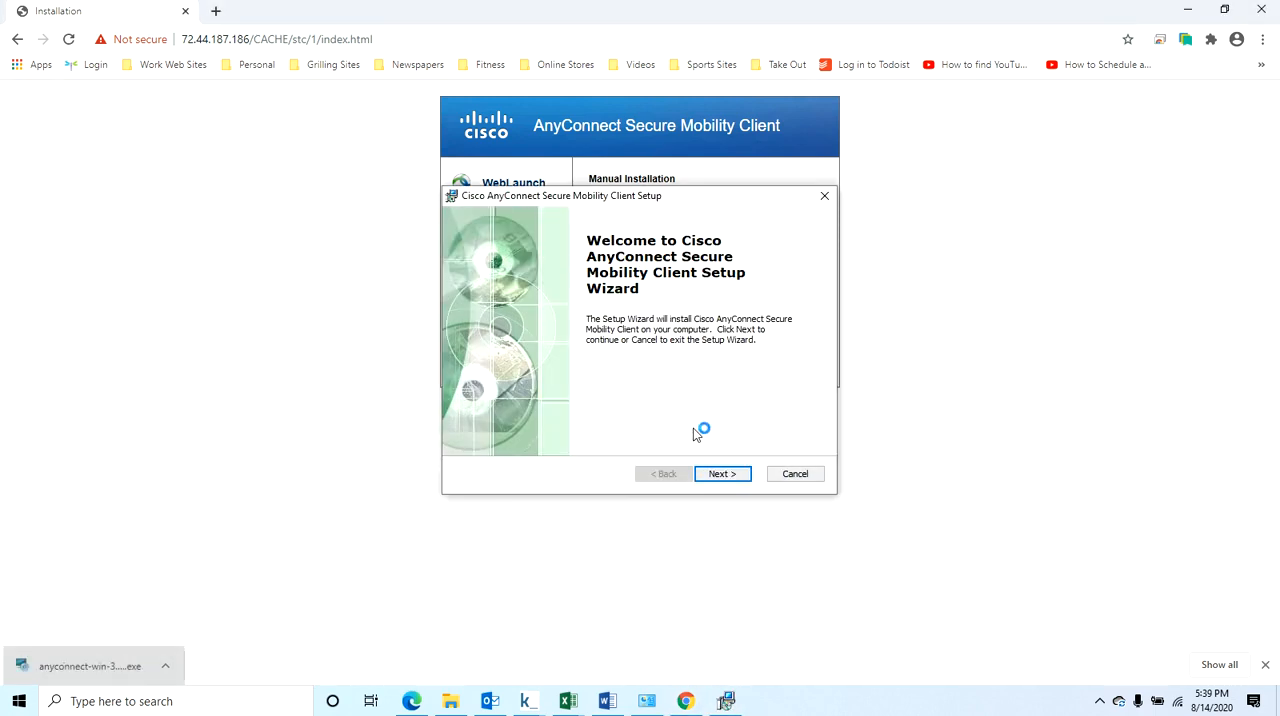
Install Cisco AnyConnect Secure Mobility Client, accepting the license agreement, and finish the setup wizard.
left_click(722, 474)
left_click(590, 418)
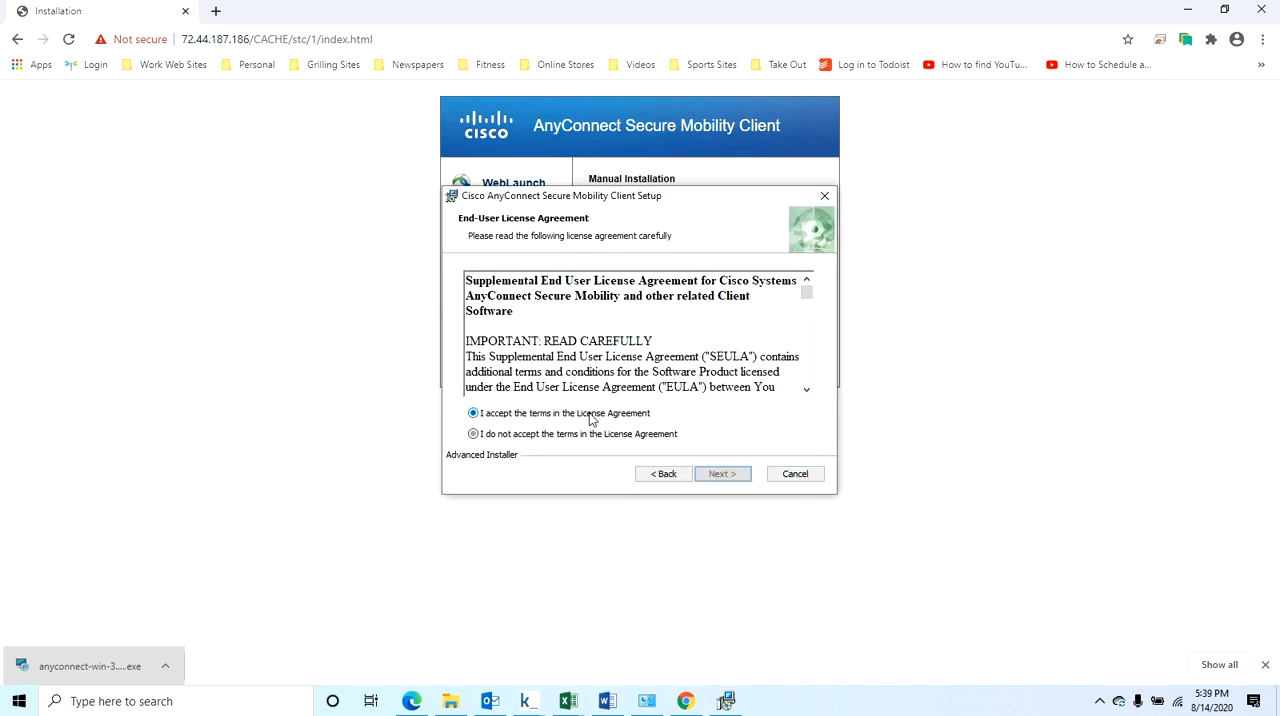
left_click(729, 474)
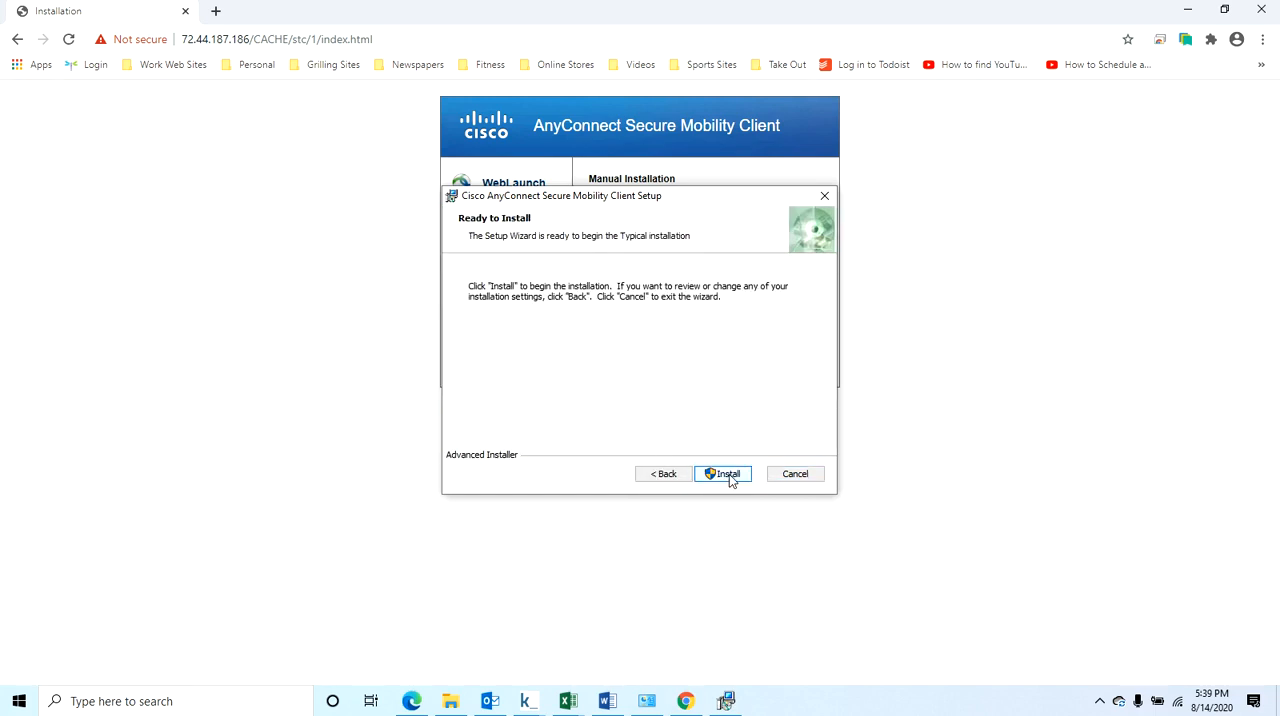
left_click(729, 474)
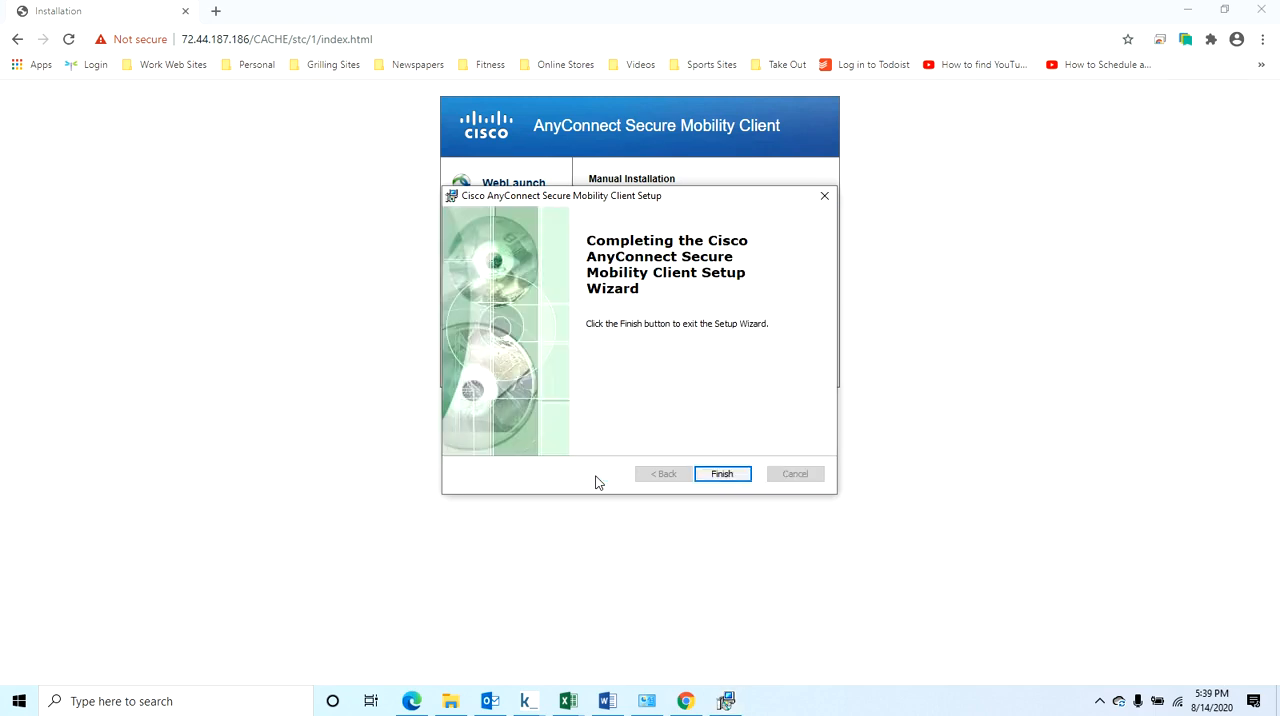
left_click(730, 478)
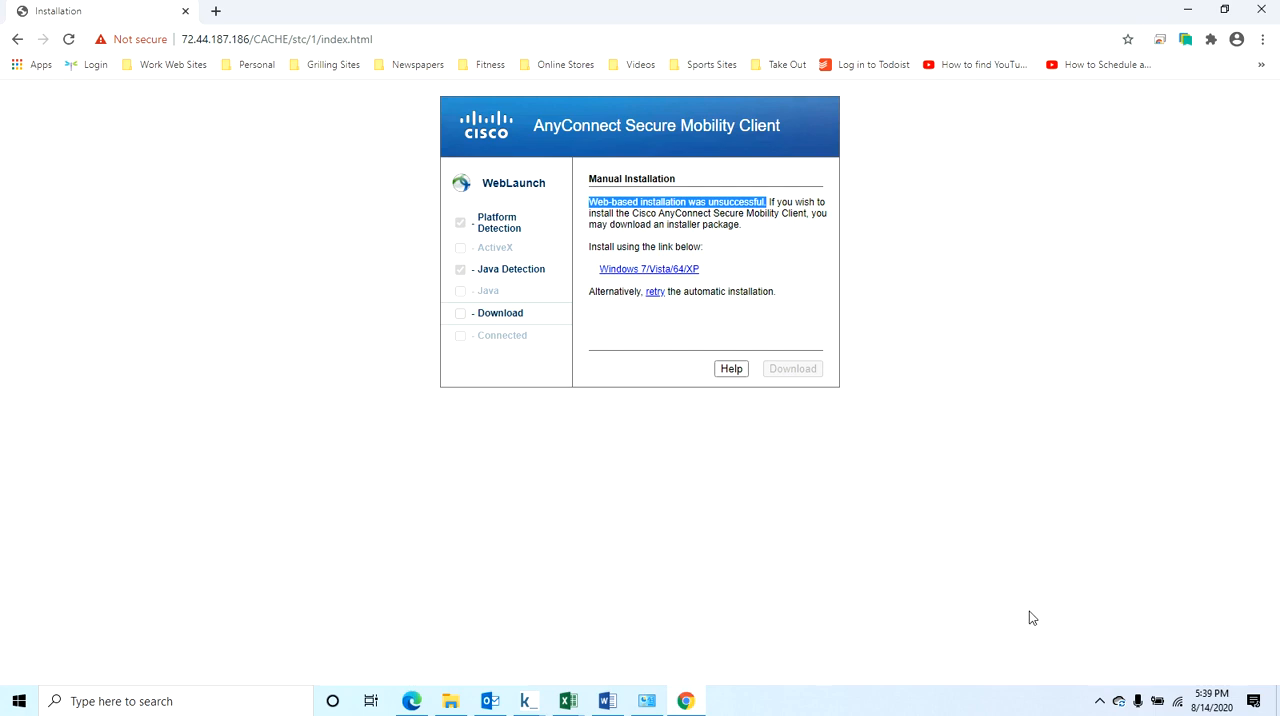
Find the installed Cisco AnyConnect Secure Mobility Client among the Windows apps and open it.
left_click(1100, 702)
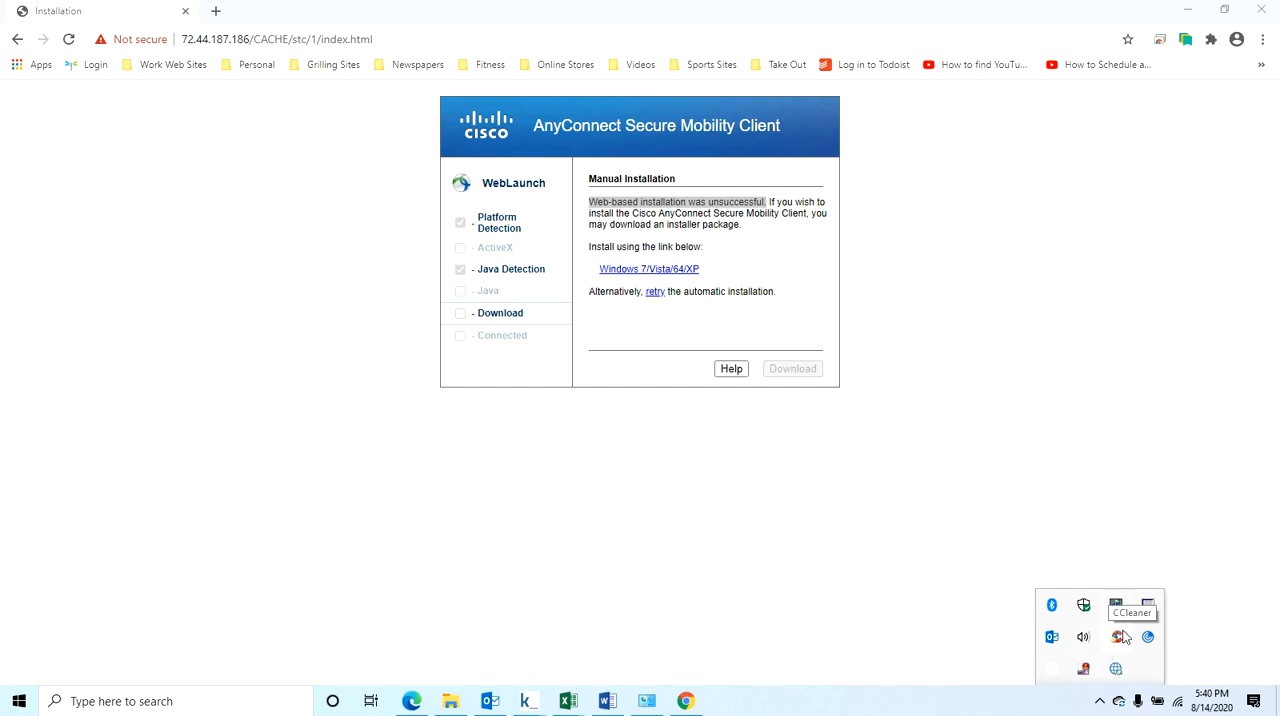
left_click(132, 699)
type("A")
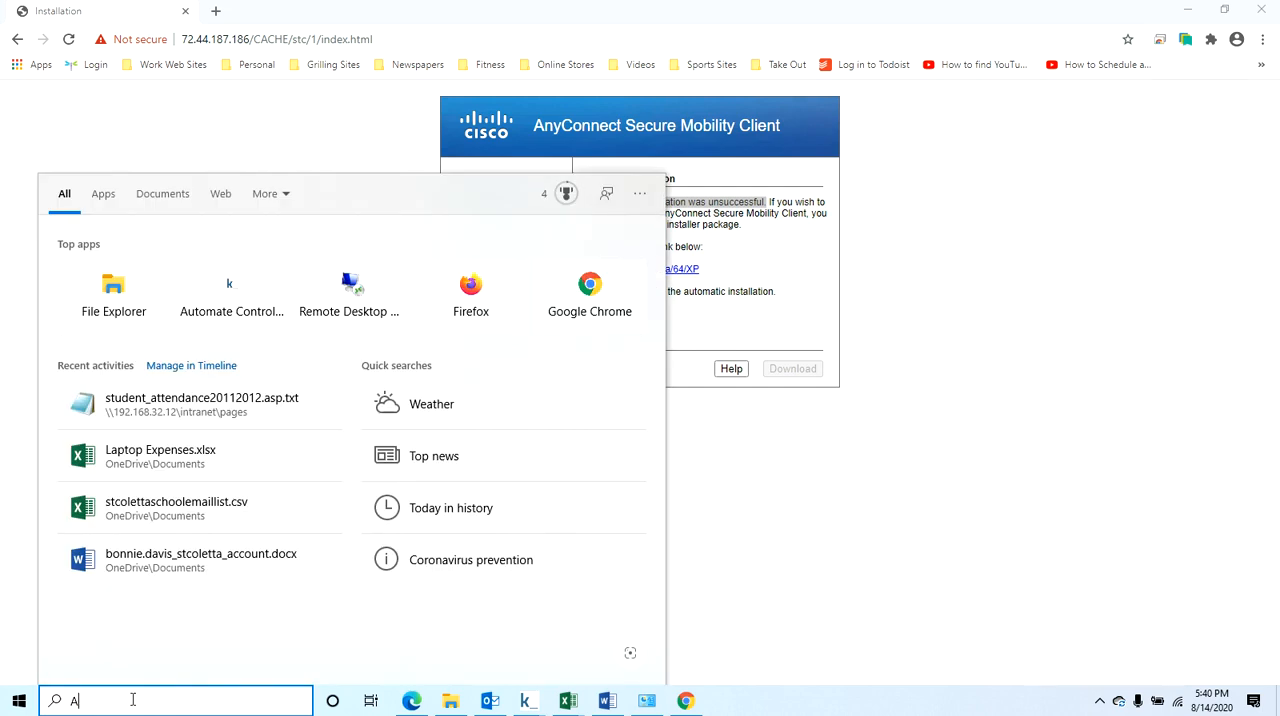
type("nyCon")
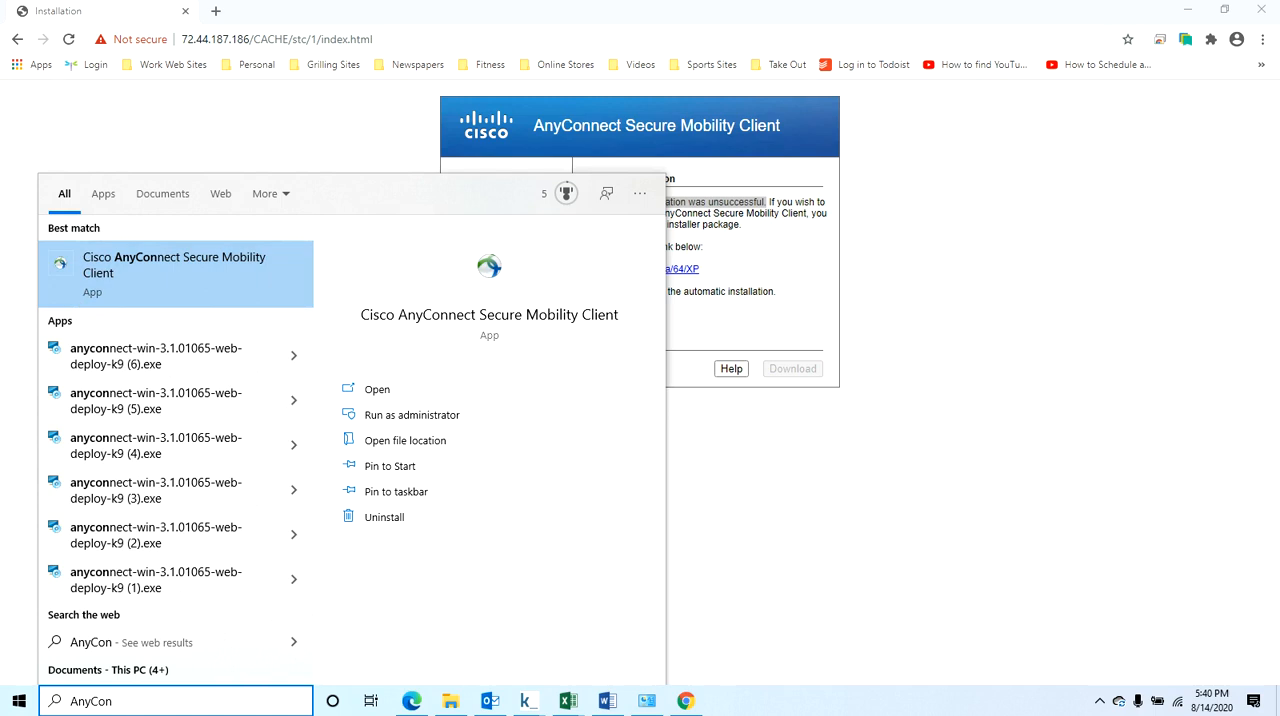
left_click(17, 702)
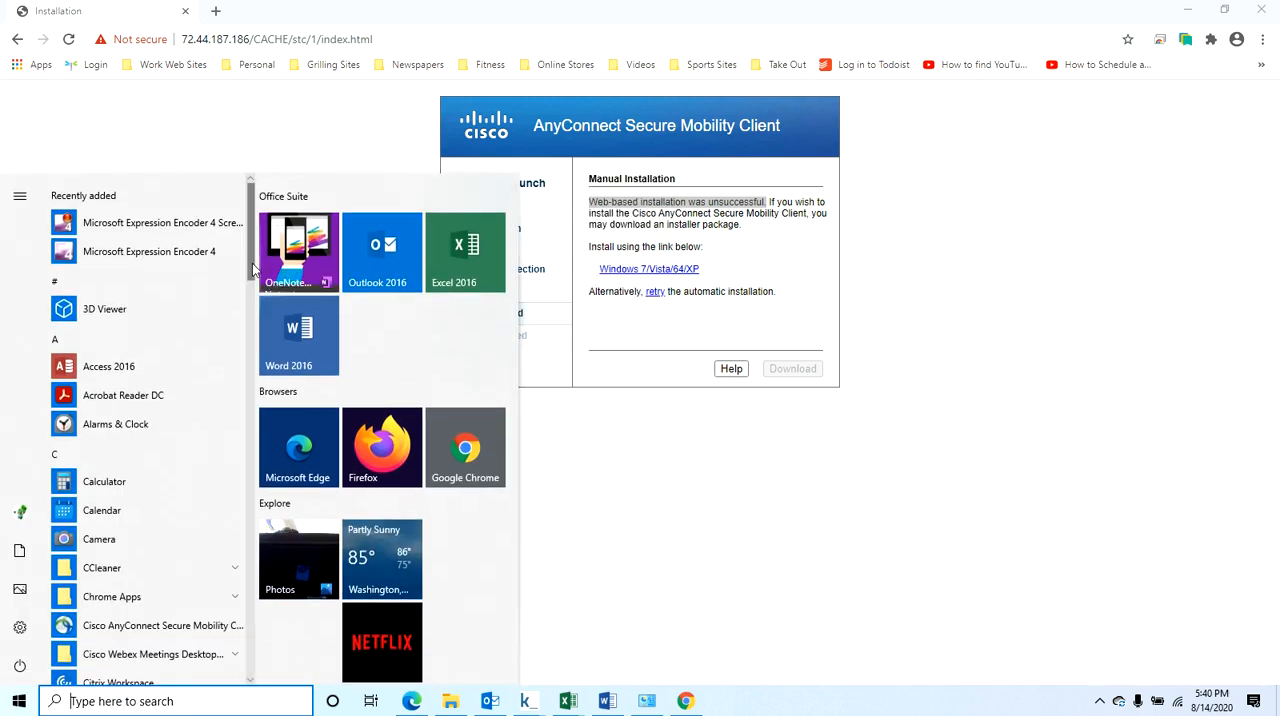
left_click_drag(253, 270, 253, 322)
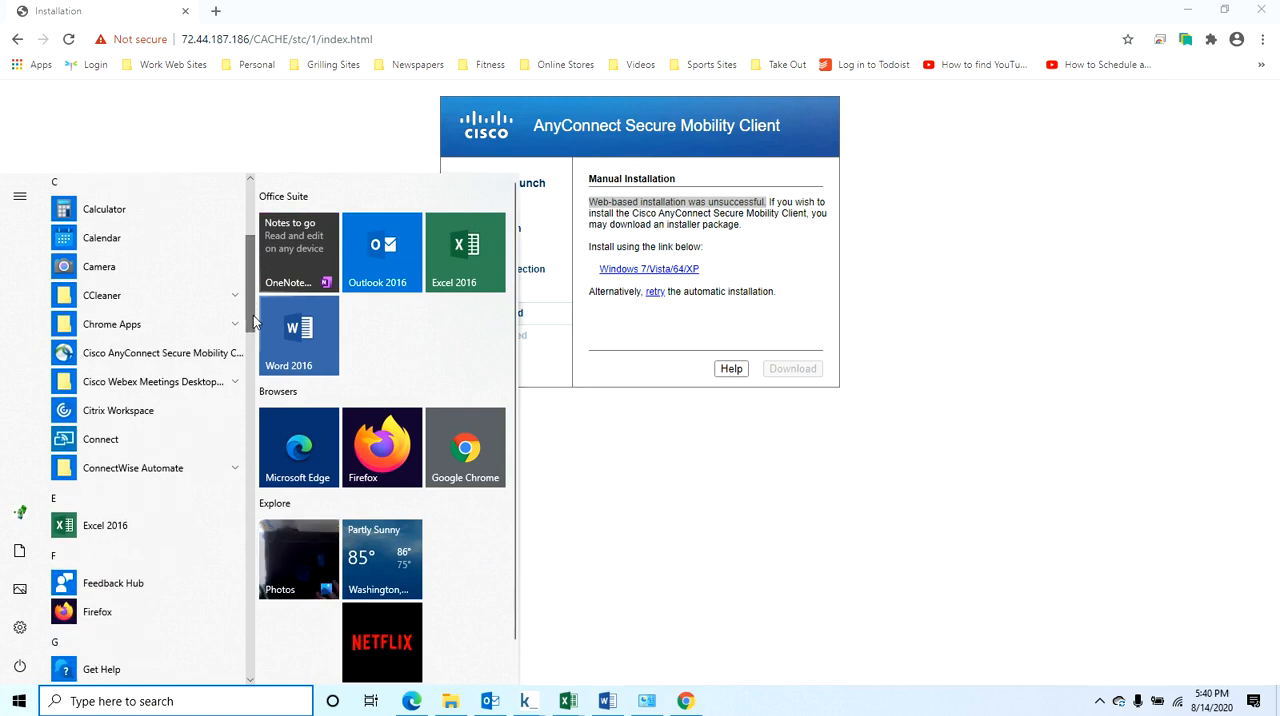
left_click_drag(185, 354, 186, 355)
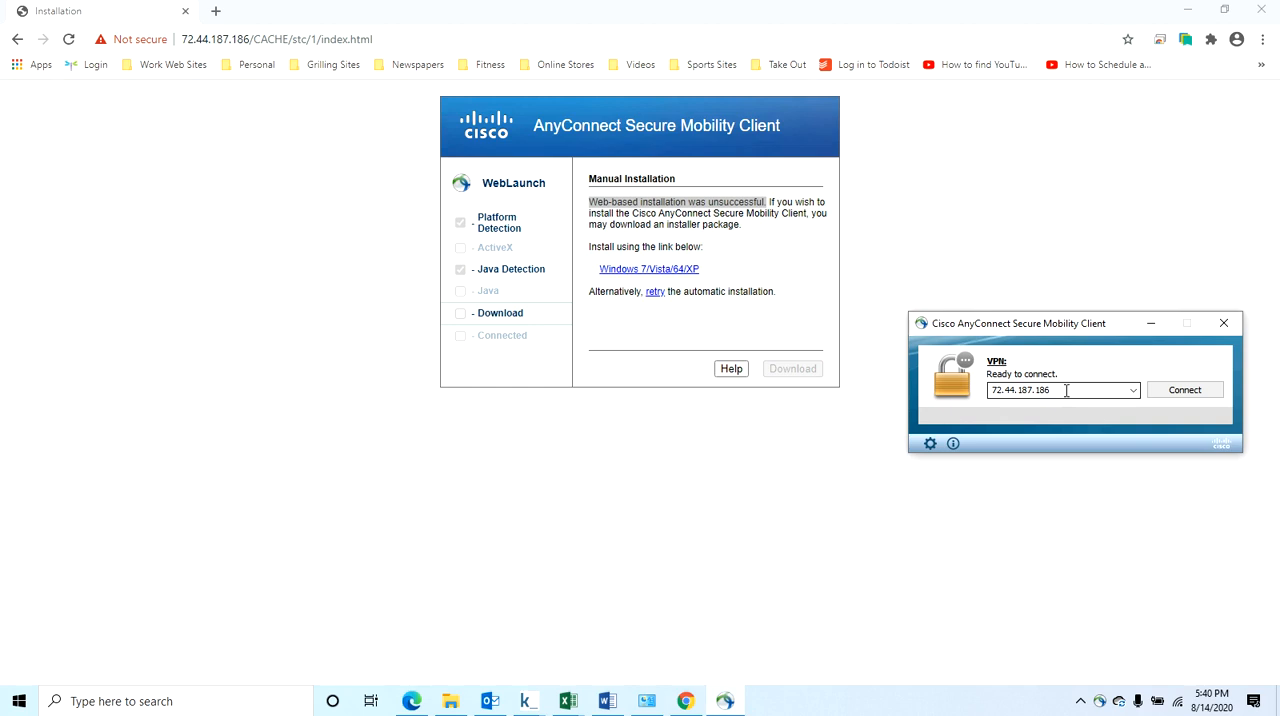
Review the VPN preferences in the AnyConnect client's settings and close the settings window.
left_click(930, 444)
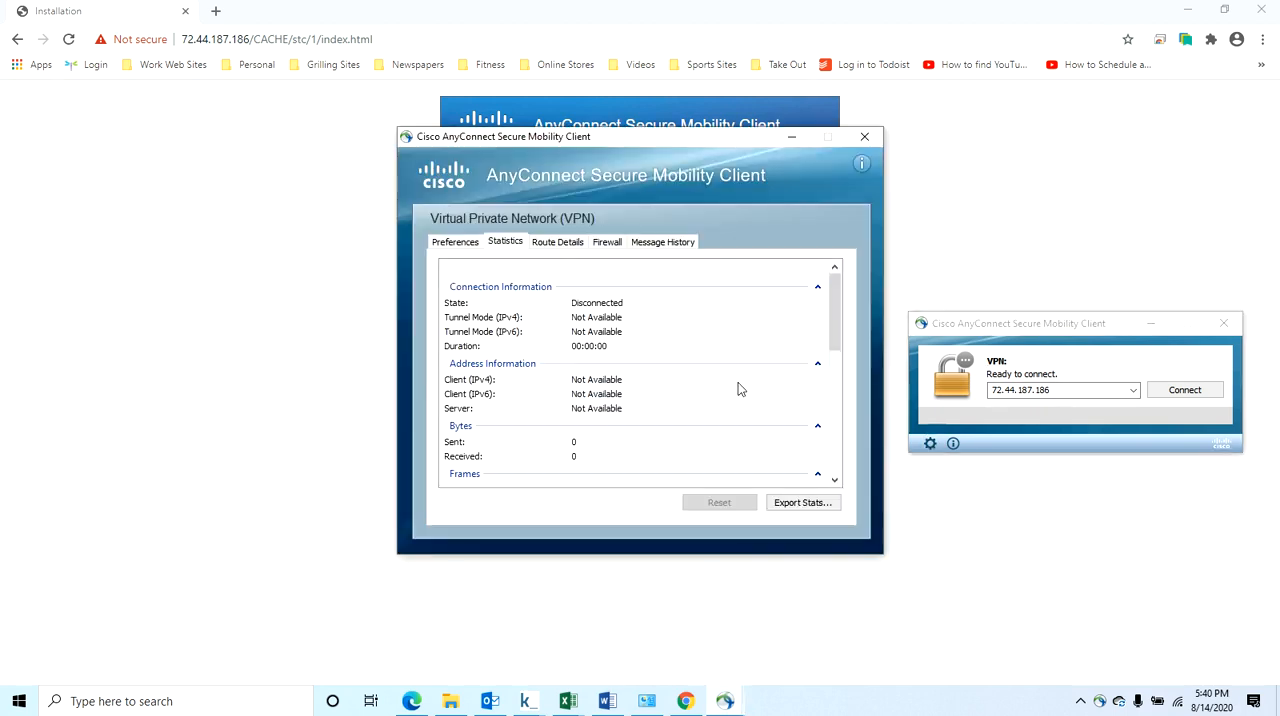
left_click(474, 243)
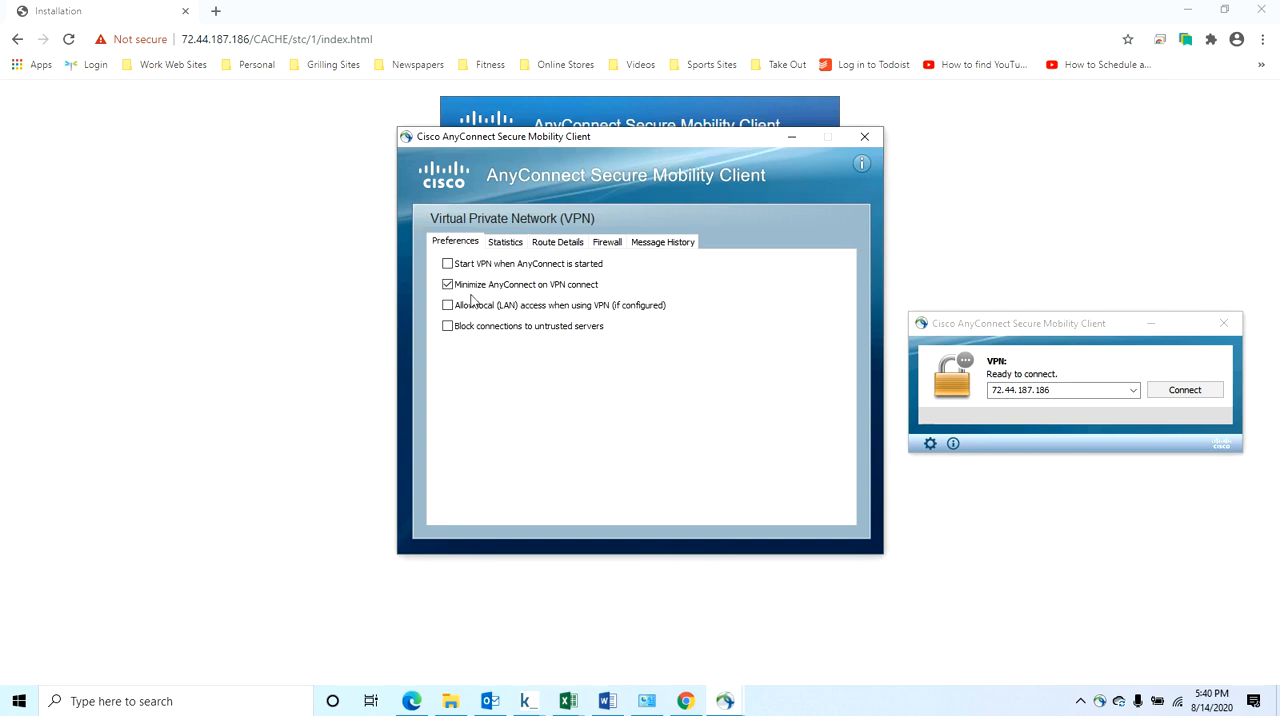
left_click(864, 136)
Try to connect to 72.44.187.186, and turn off blocking of connections to untrusted servers in the VPN preferences.
left_click(1178, 398)
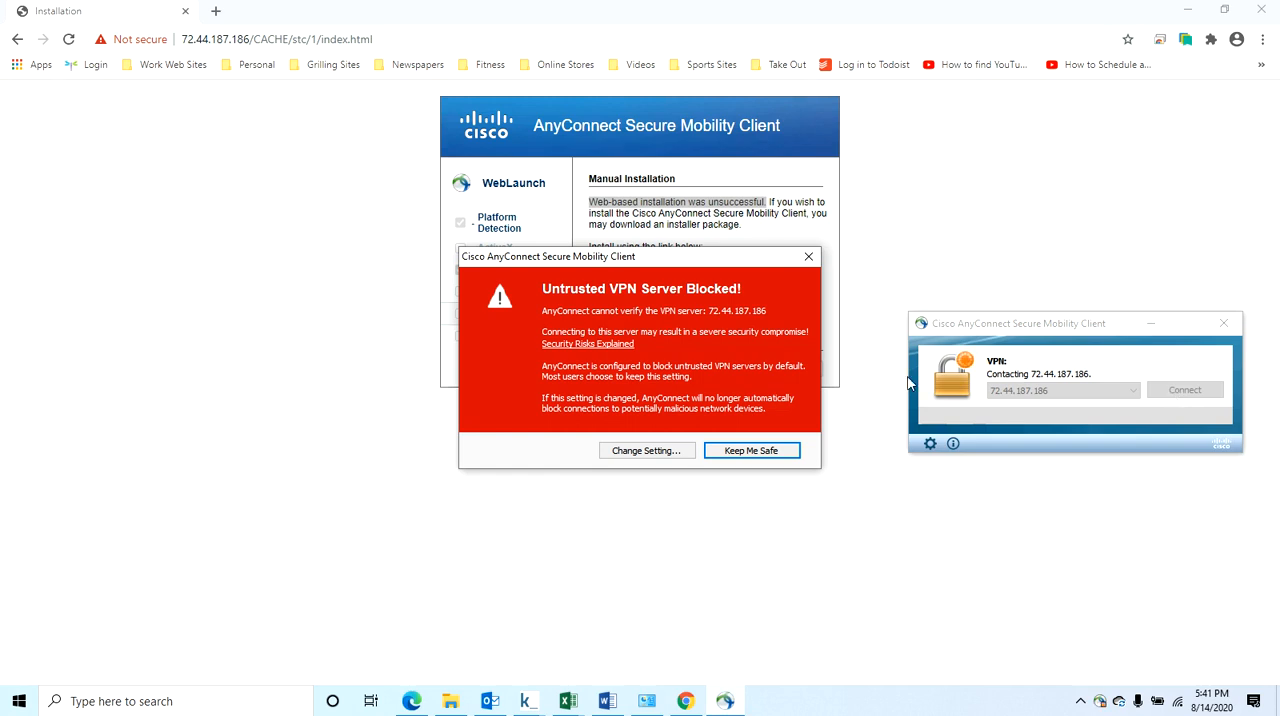
left_click(648, 451)
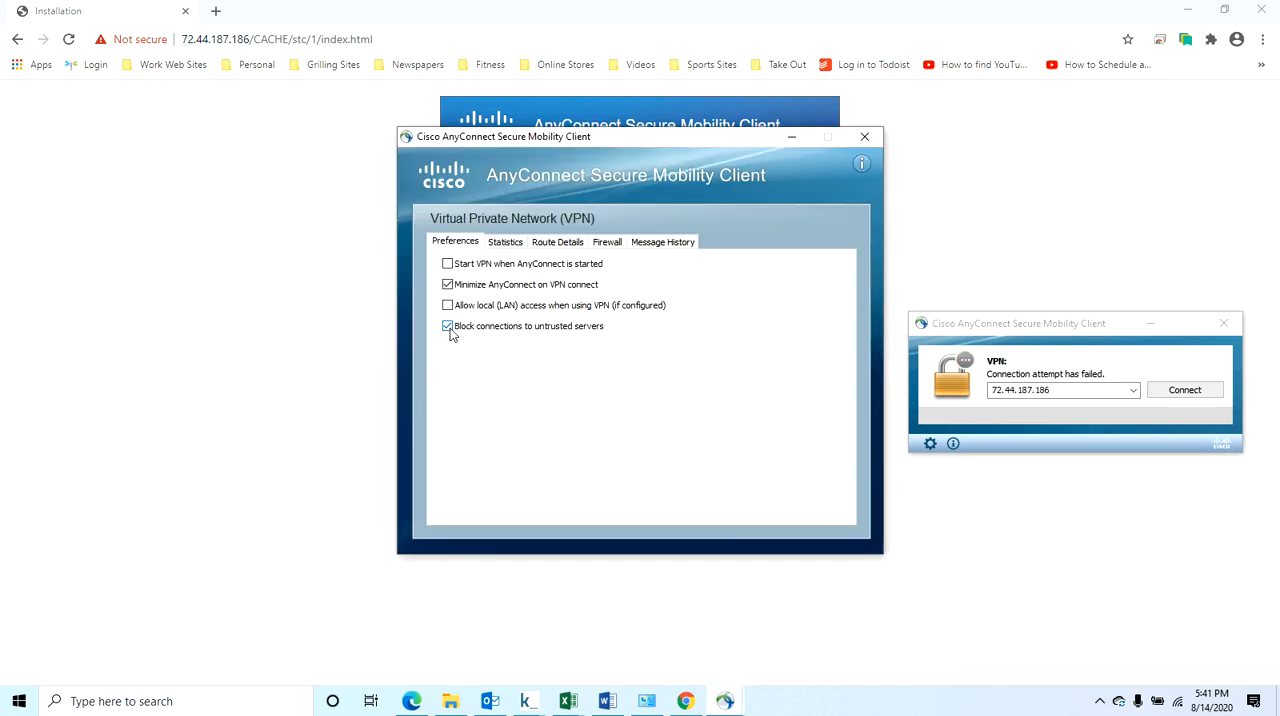
left_click(865, 136)
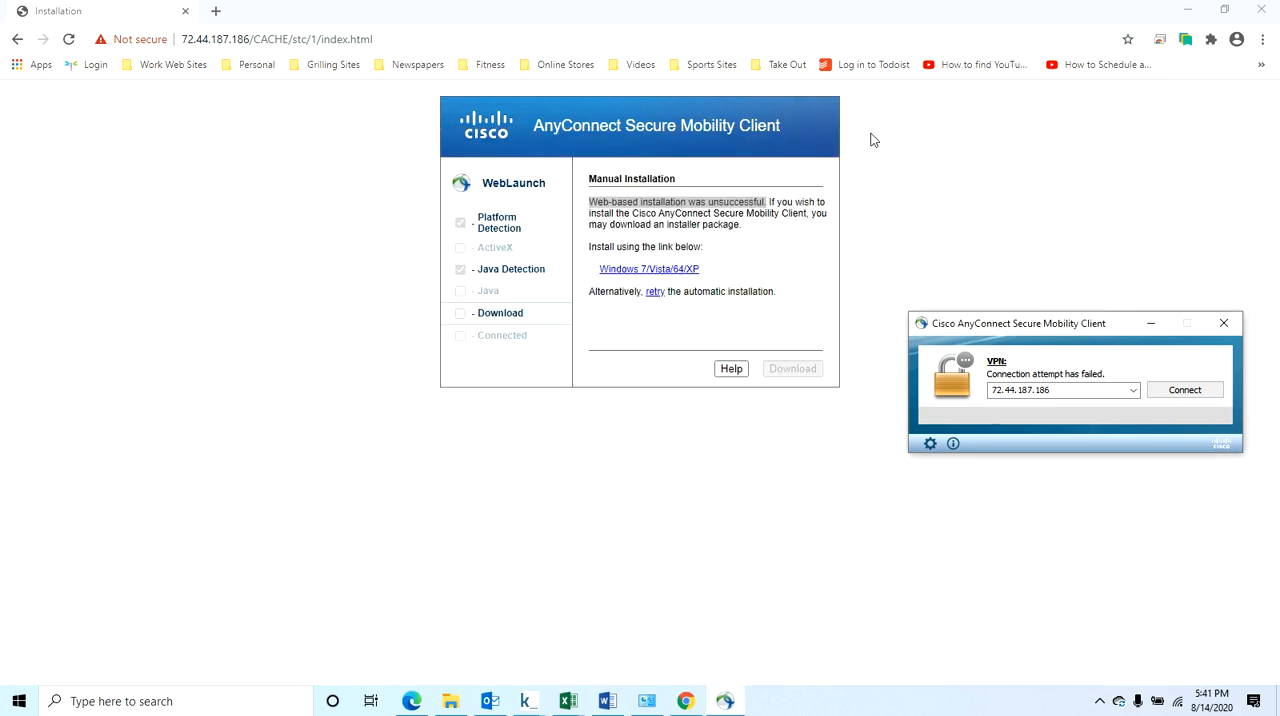
Connect to the VPN server 72.44.187.186 again, choosing to connect anyway despite its untrusted certificate.
left_click(1178, 390)
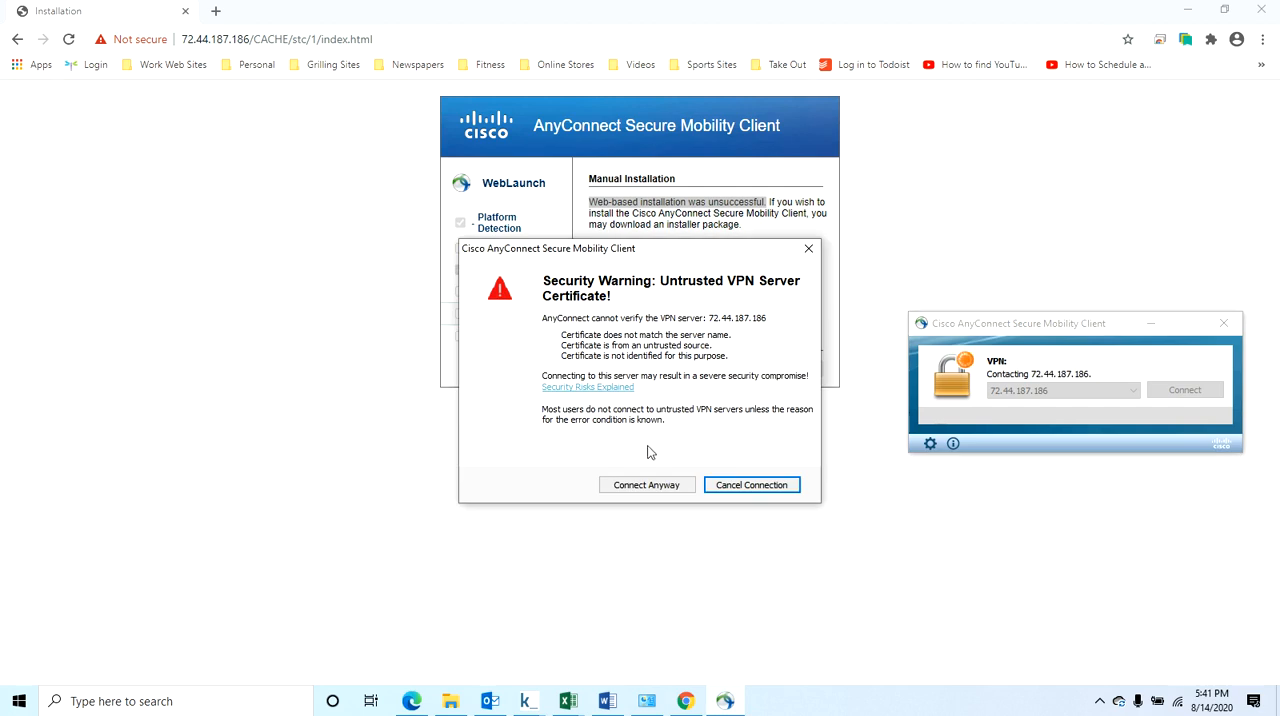
left_click(641, 485)
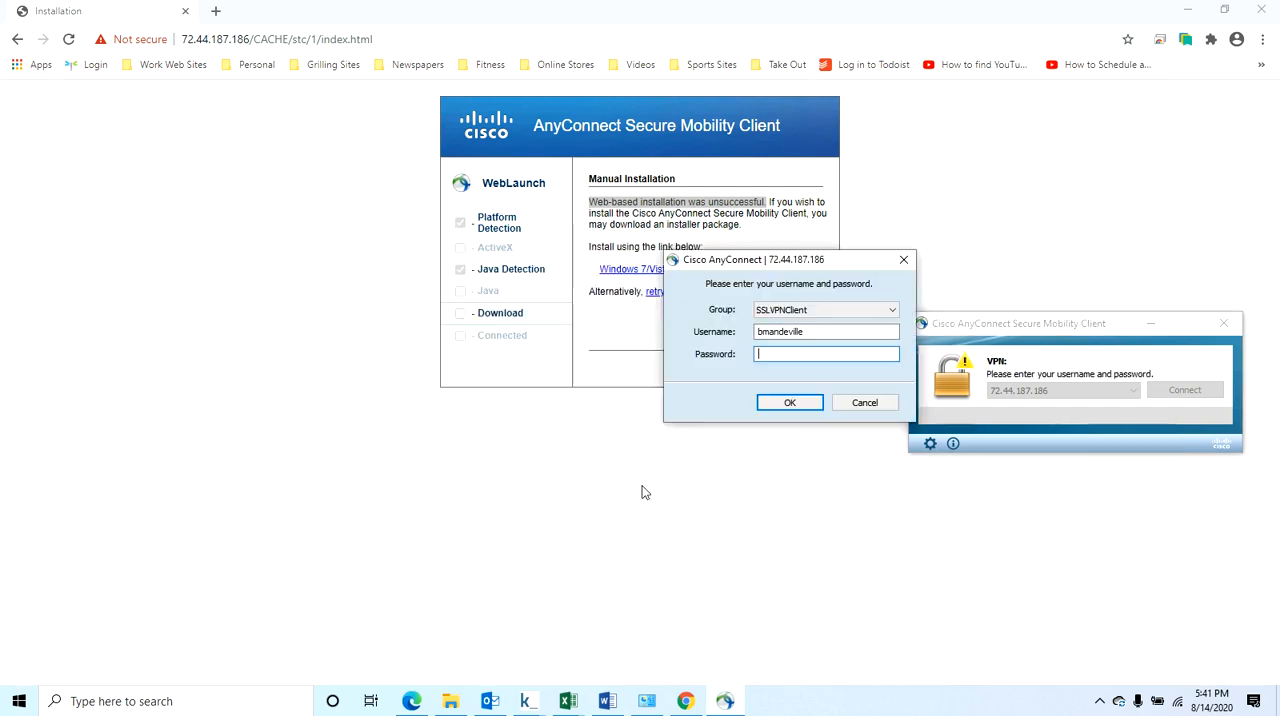
Enter the account password for the SSLVPNClient group and submit the VPN login.
type("******")
left_click(807, 333)
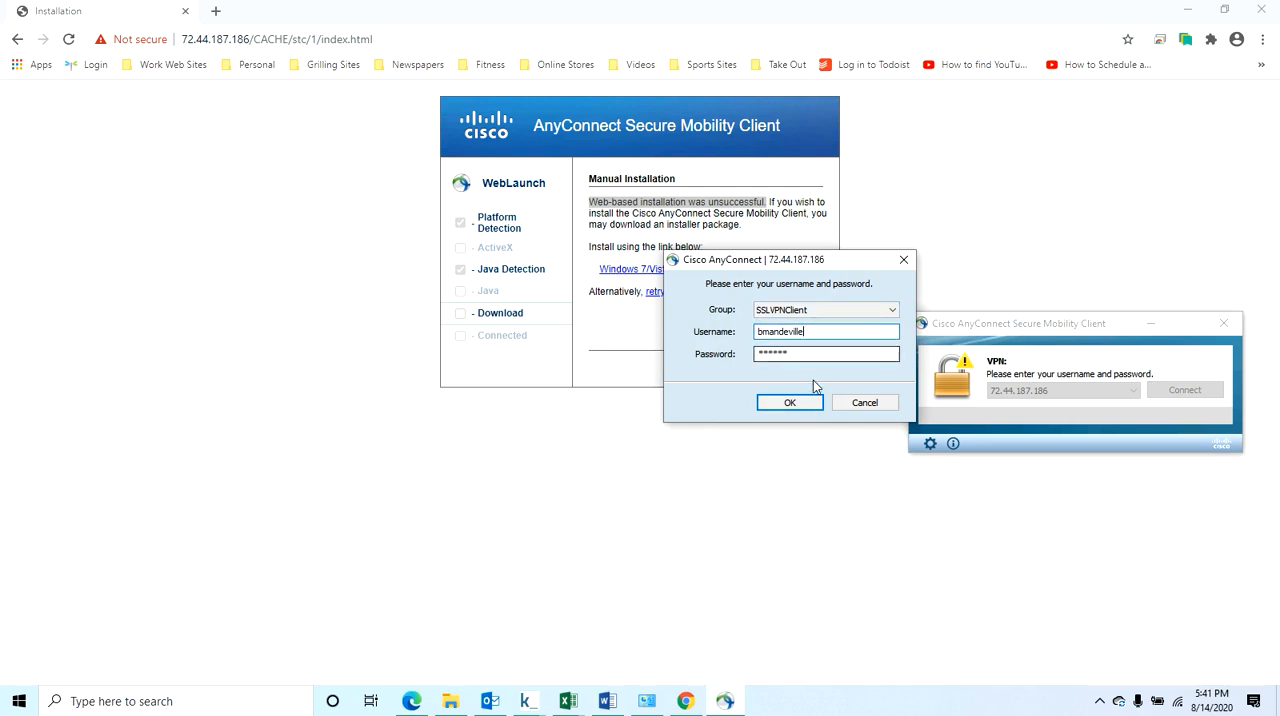
left_click(790, 402)
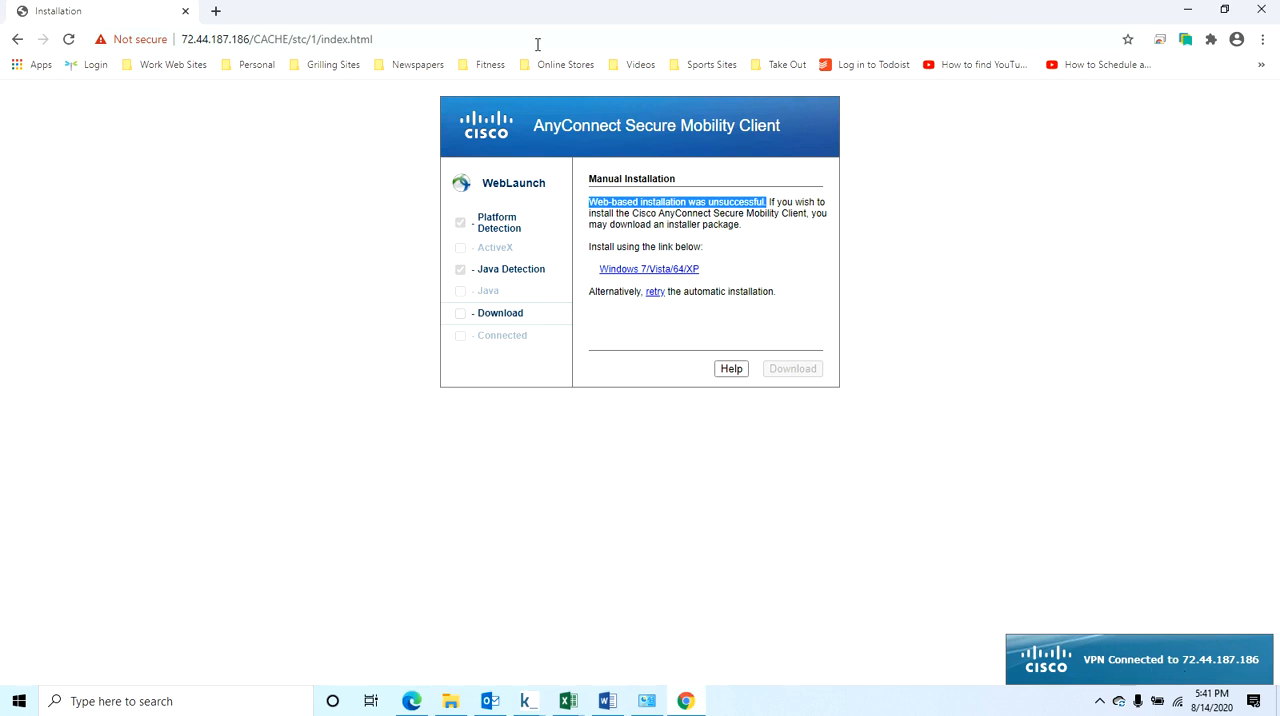
Open the SWISH intranet home page at intranet/ in Chrome.
left_click(496, 46)
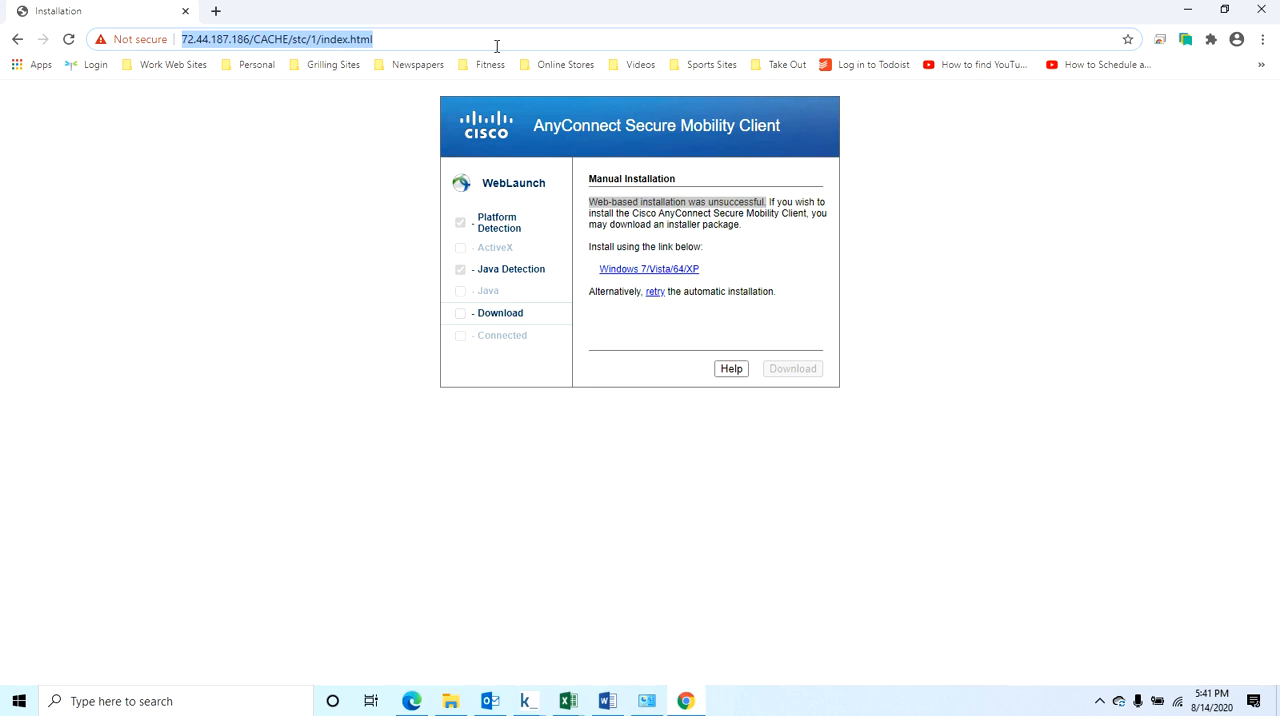
type("intra")
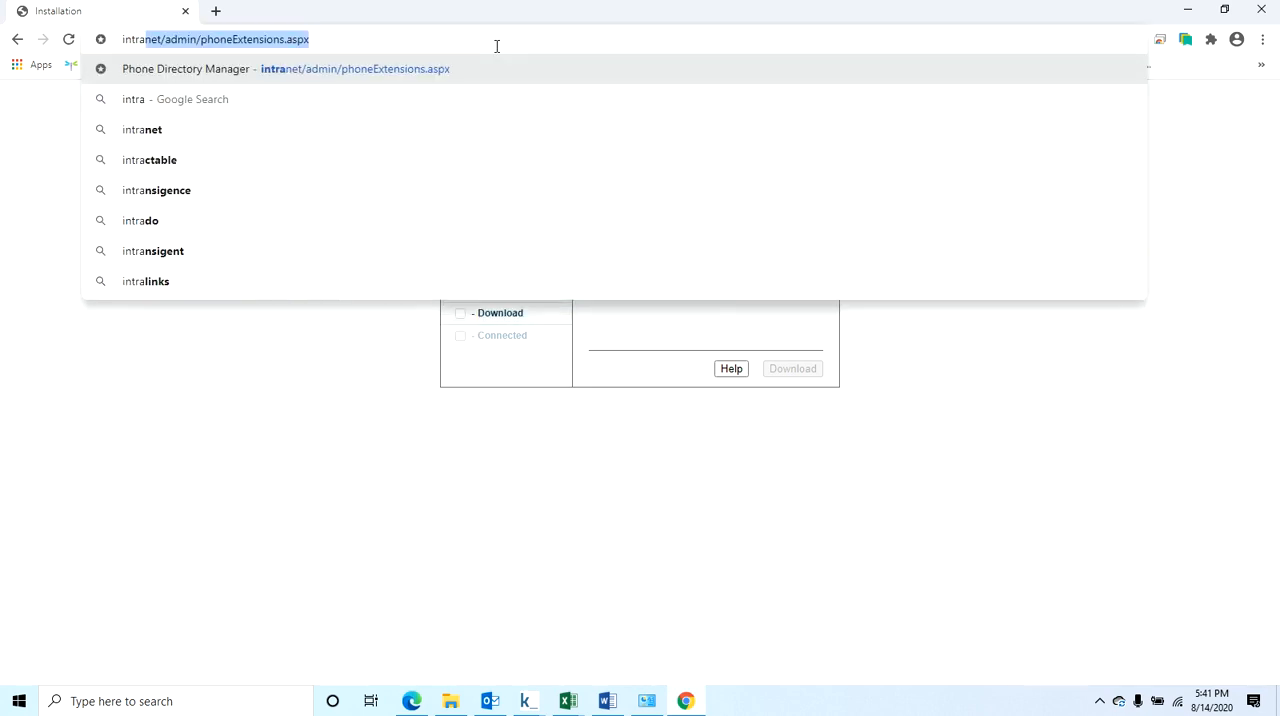
type("net")
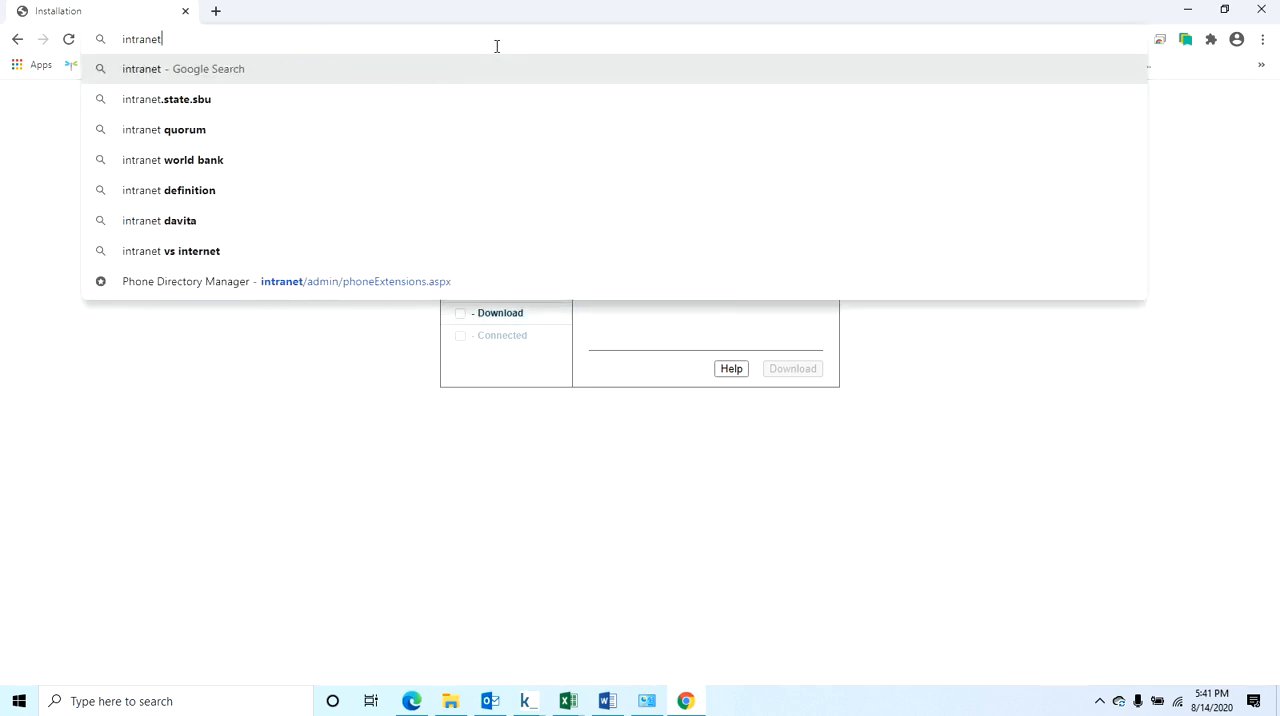
type("/")
key("Return")
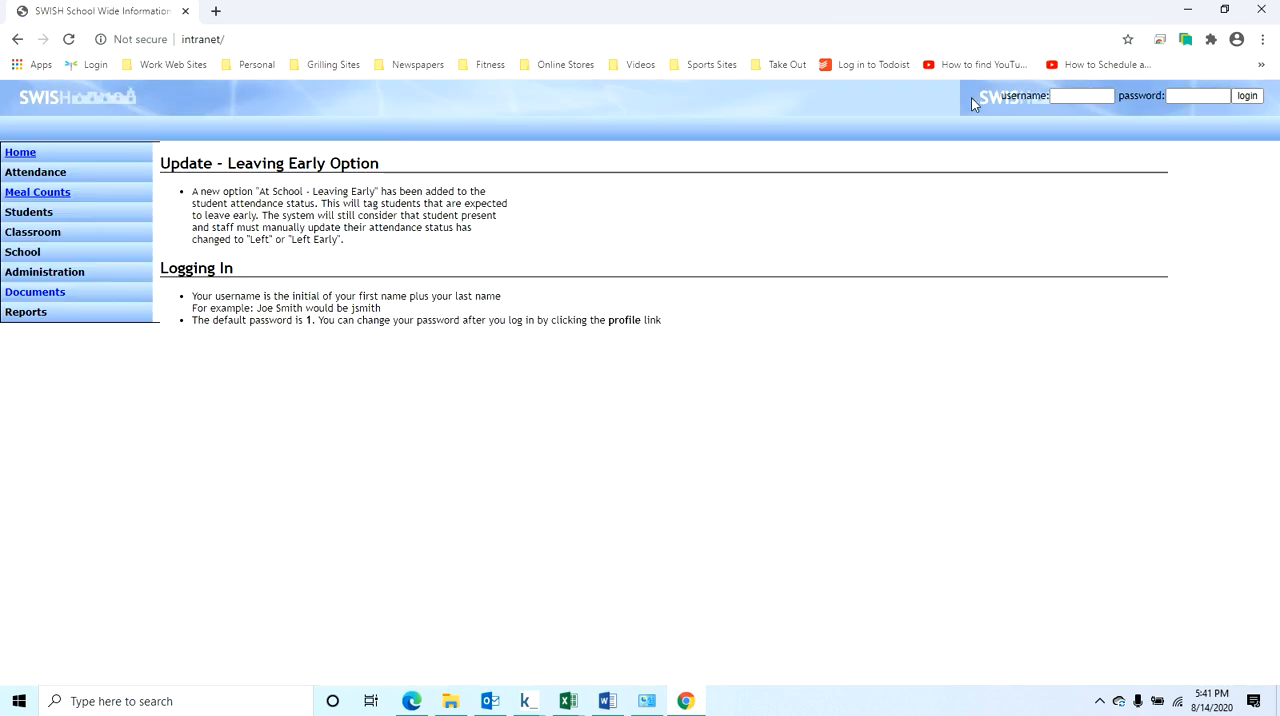
left_click(1065, 95)
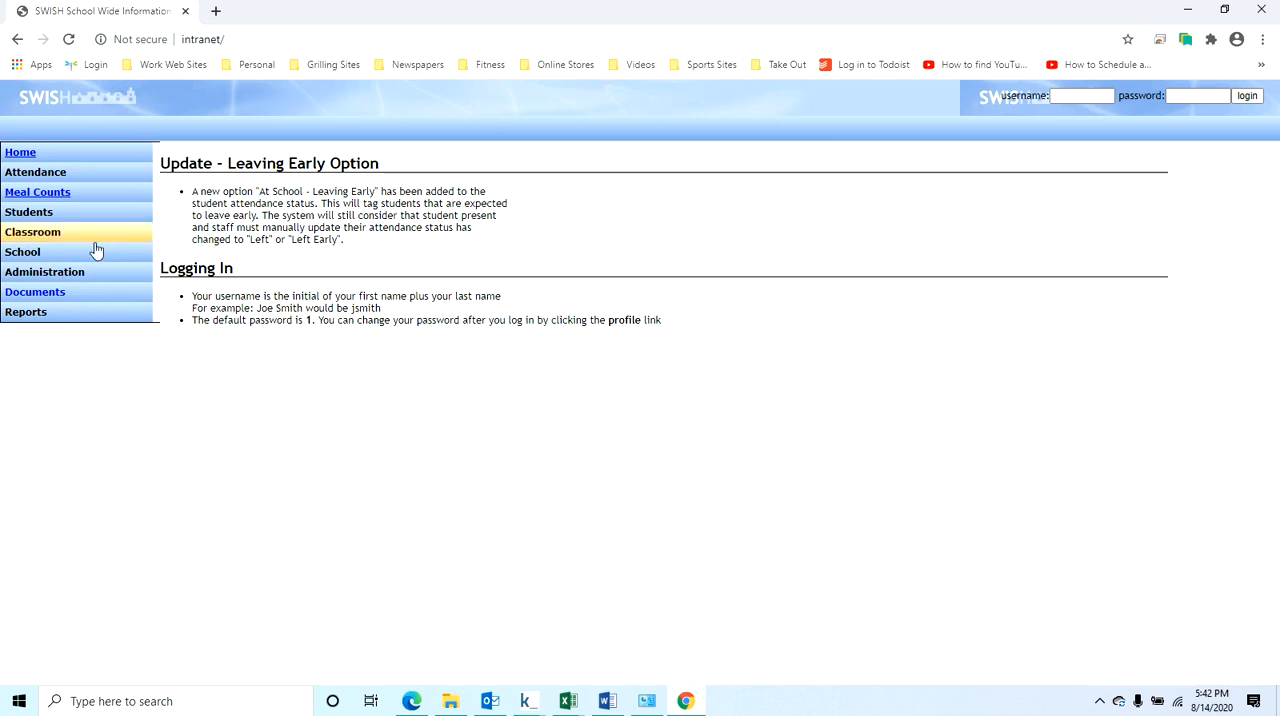
Open the work order page at intranet/wo and the IT help request page at intranet/it.
left_click(247, 39)
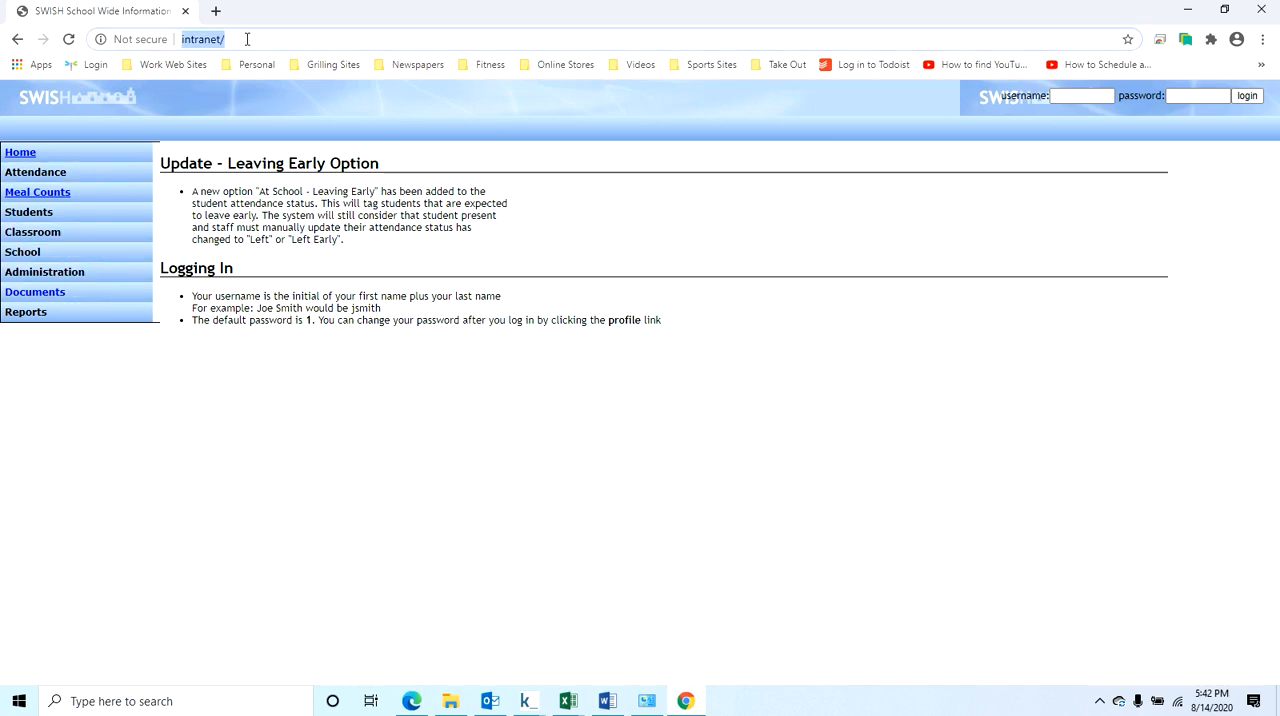
left_click(247, 39)
type("wo")
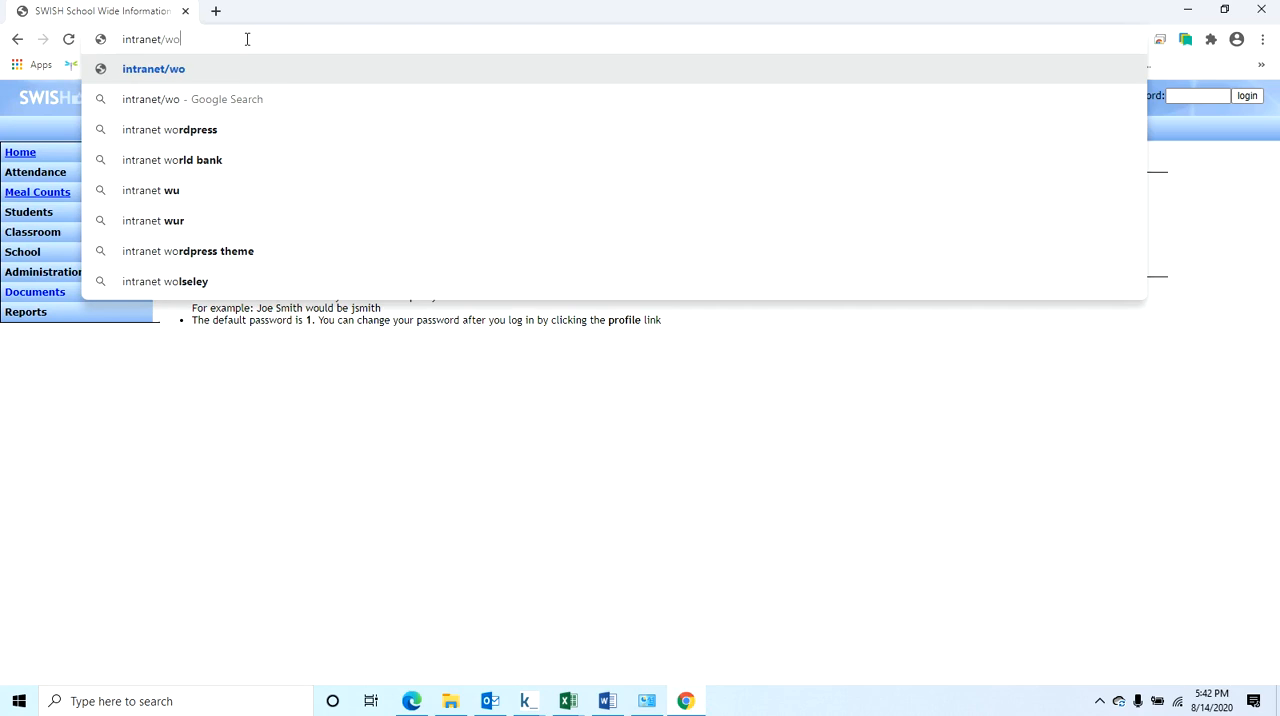
key("Return")
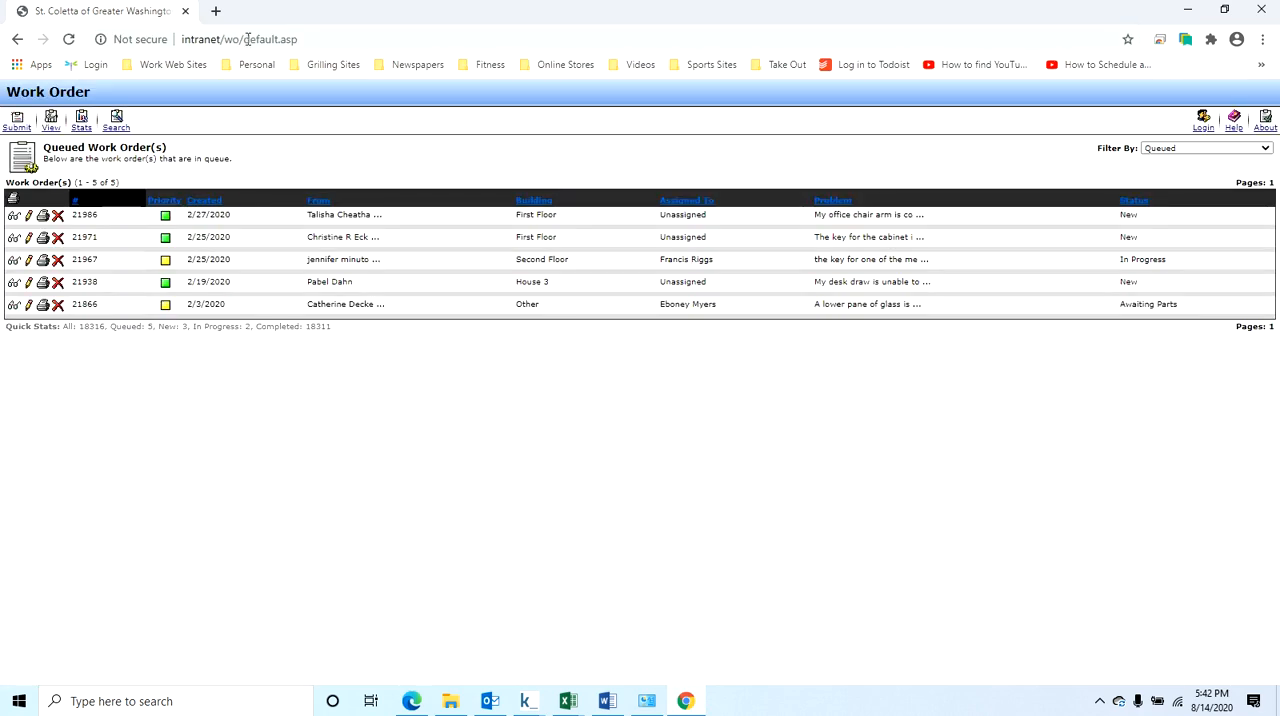
left_click_drag(226, 39, 316, 41)
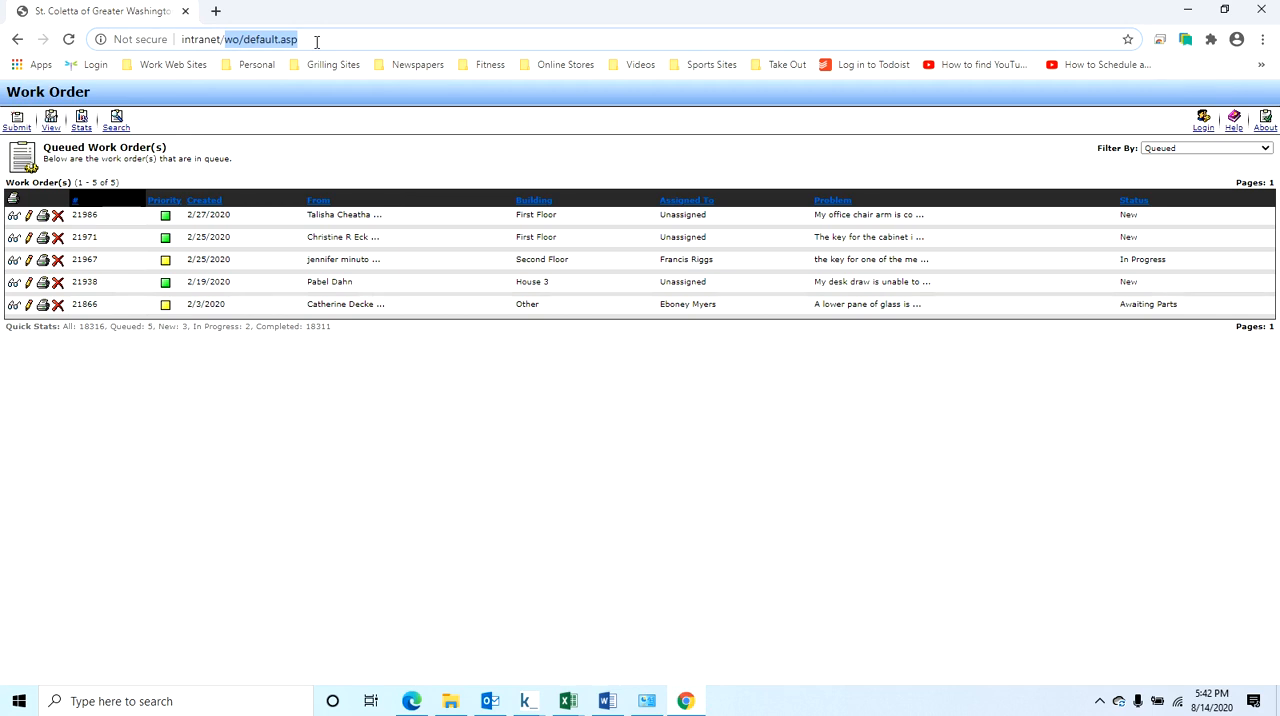
type("it")
key("Return")
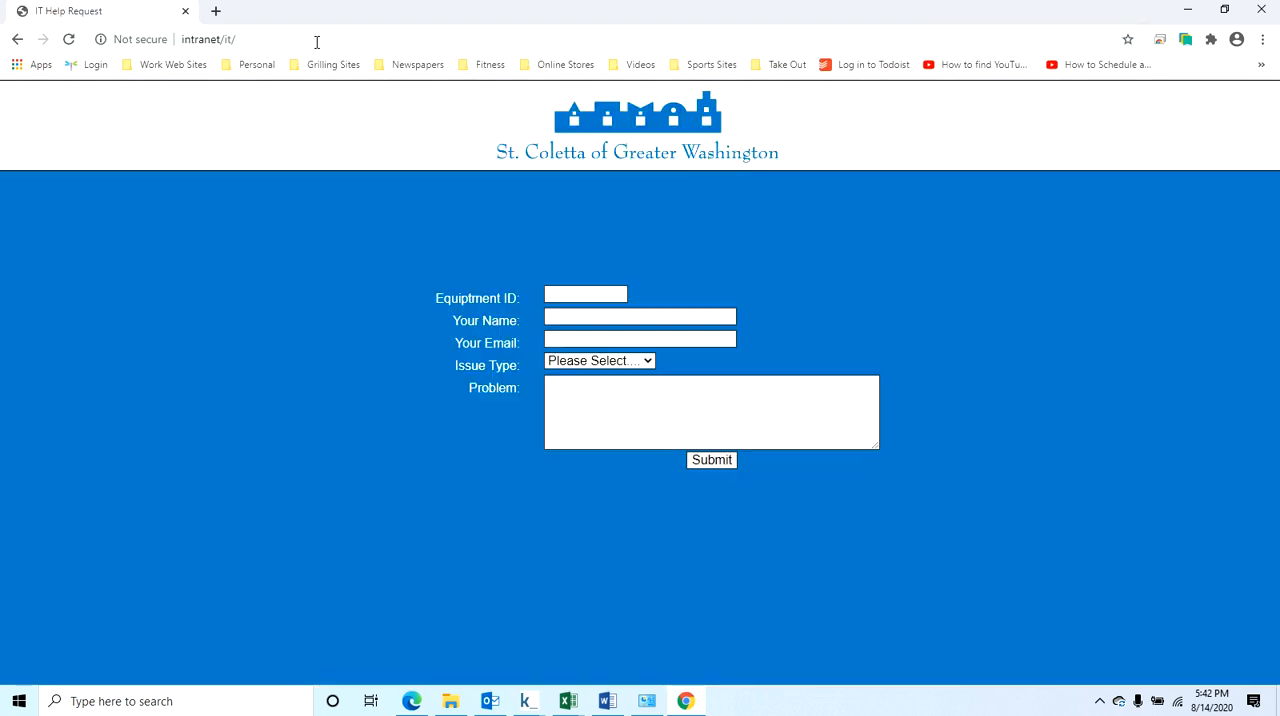
left_click_drag(316, 41, 165, 48)
type("s")
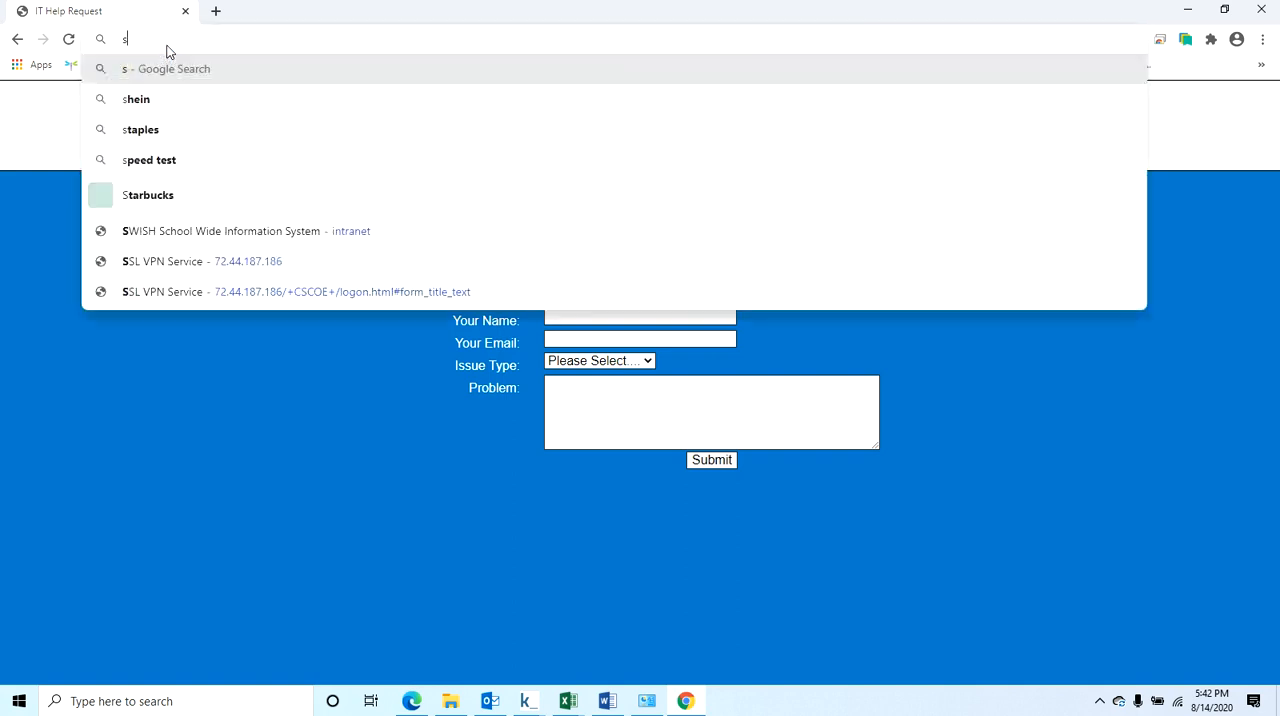
type("cholar/po")
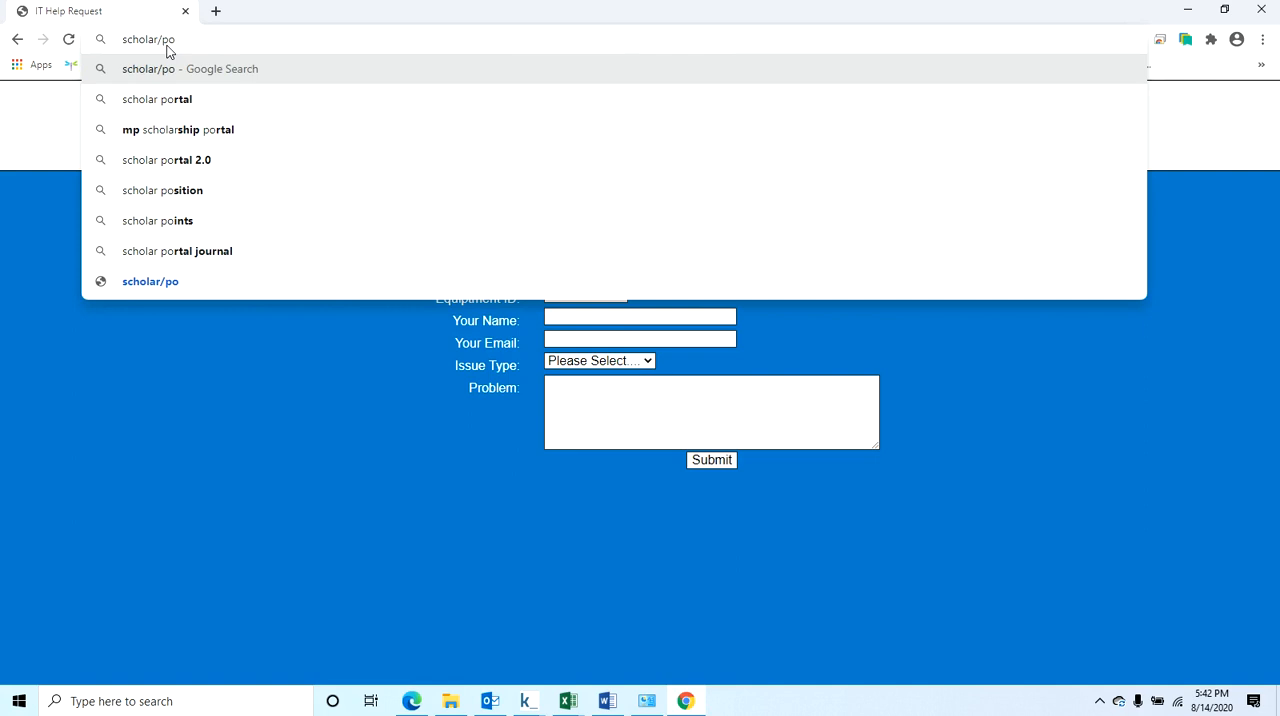
key("Return")
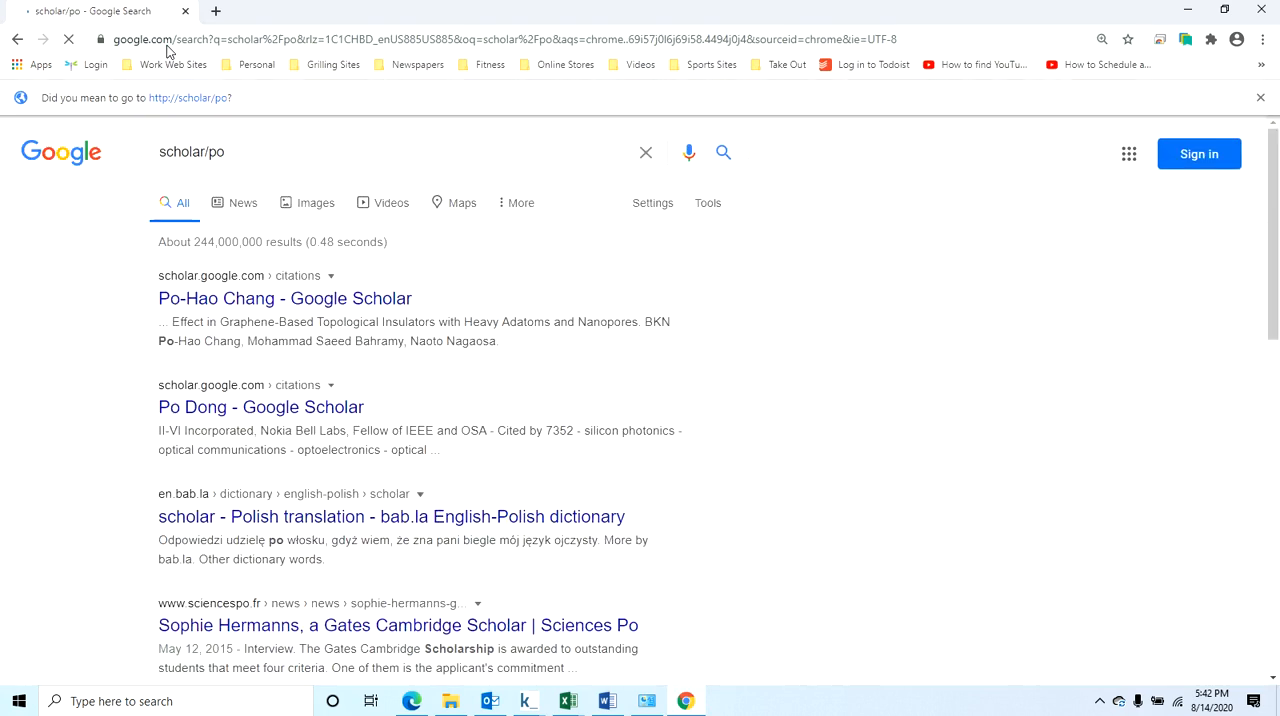
left_click(200, 98)
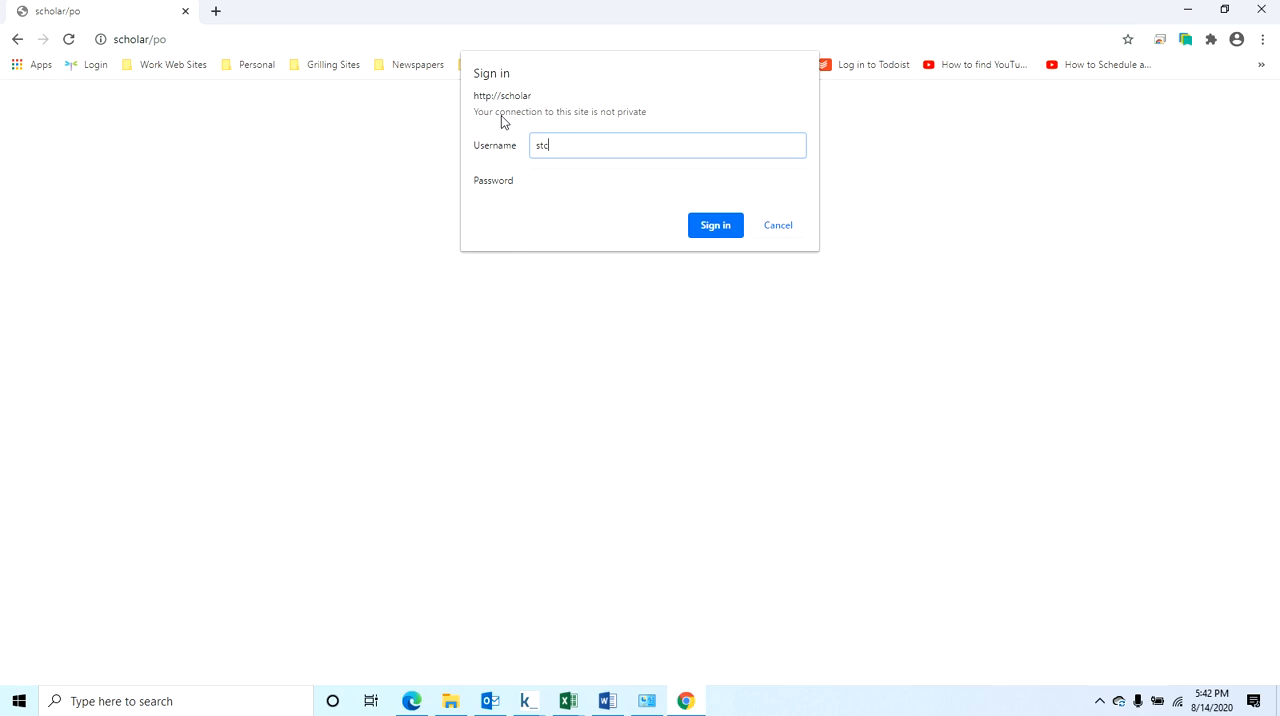
Sign in to the scholar site with the stc domain username and the account password.
key("Tab")
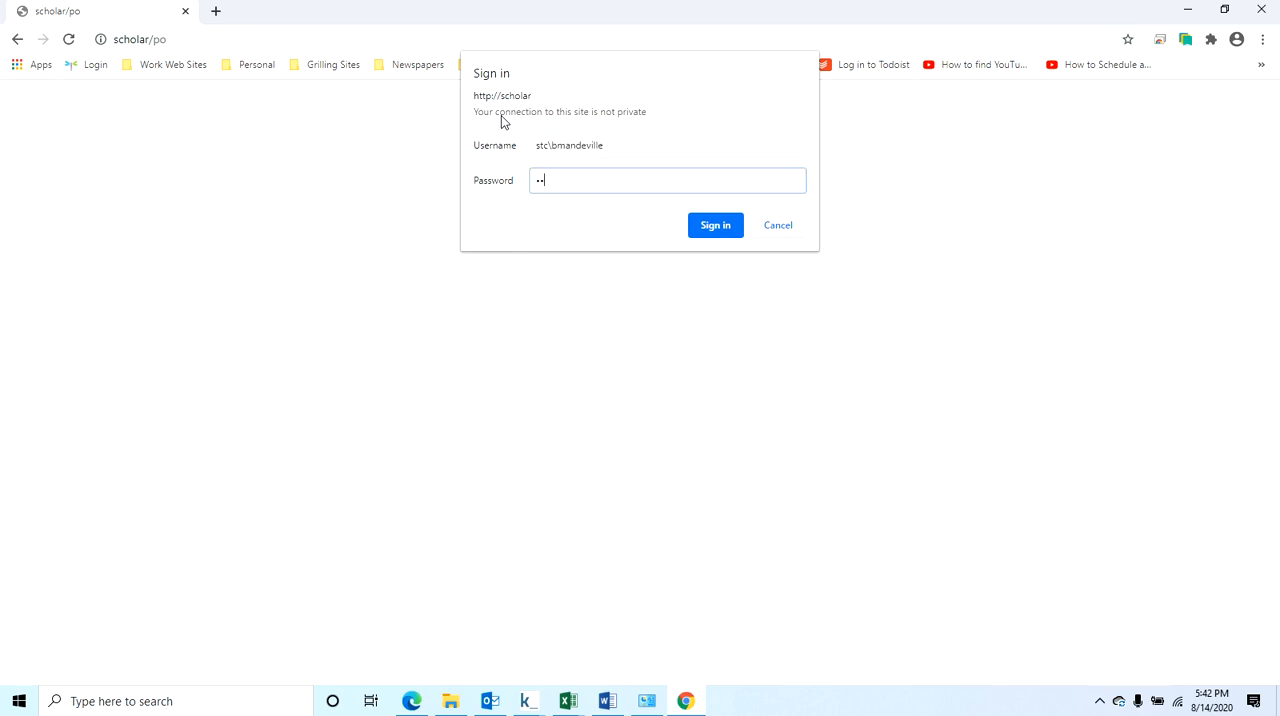
left_click(715, 233)
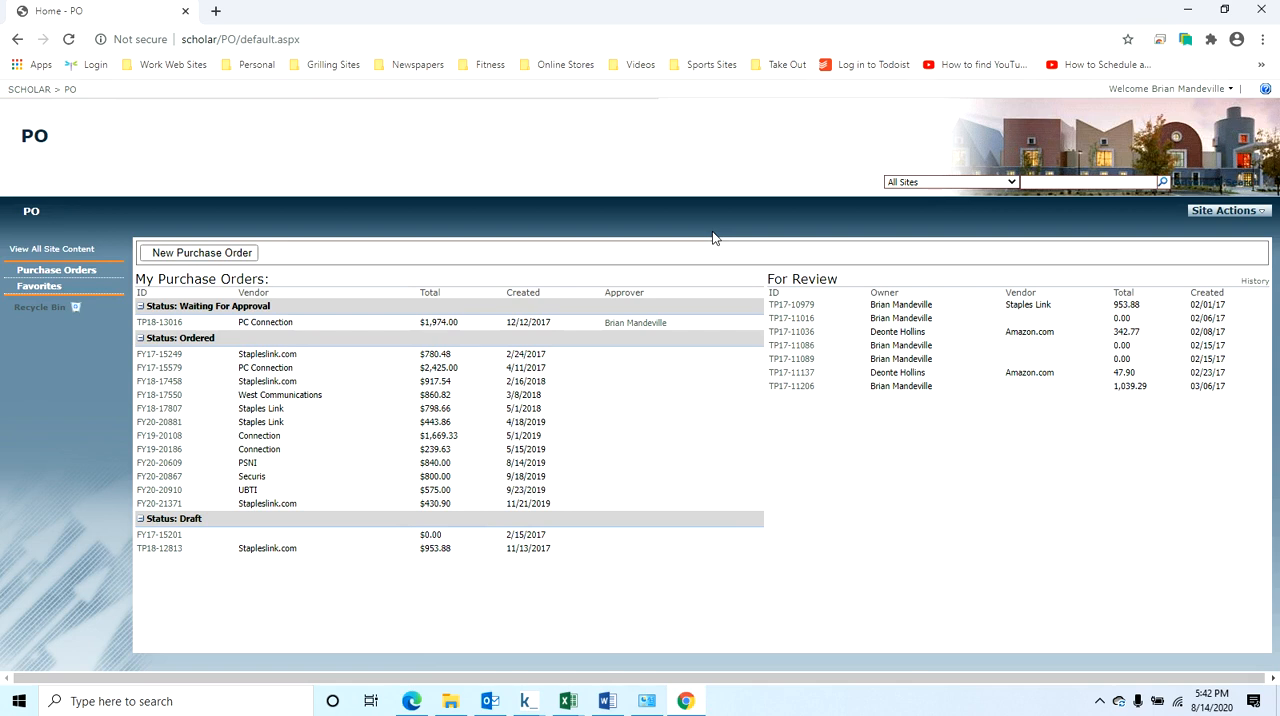
Minimize Chrome, search Windows for This PC and start mapping a network drive from it.
left_click(1180, 8)
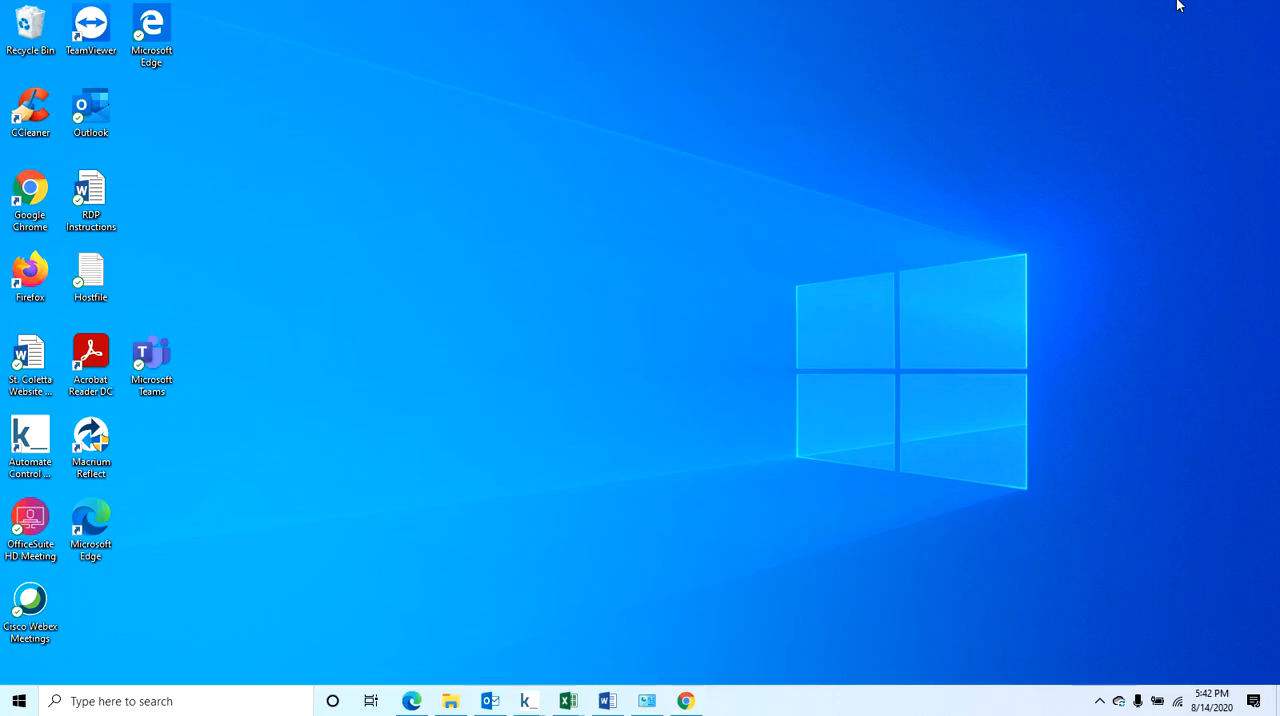
left_click(197, 699)
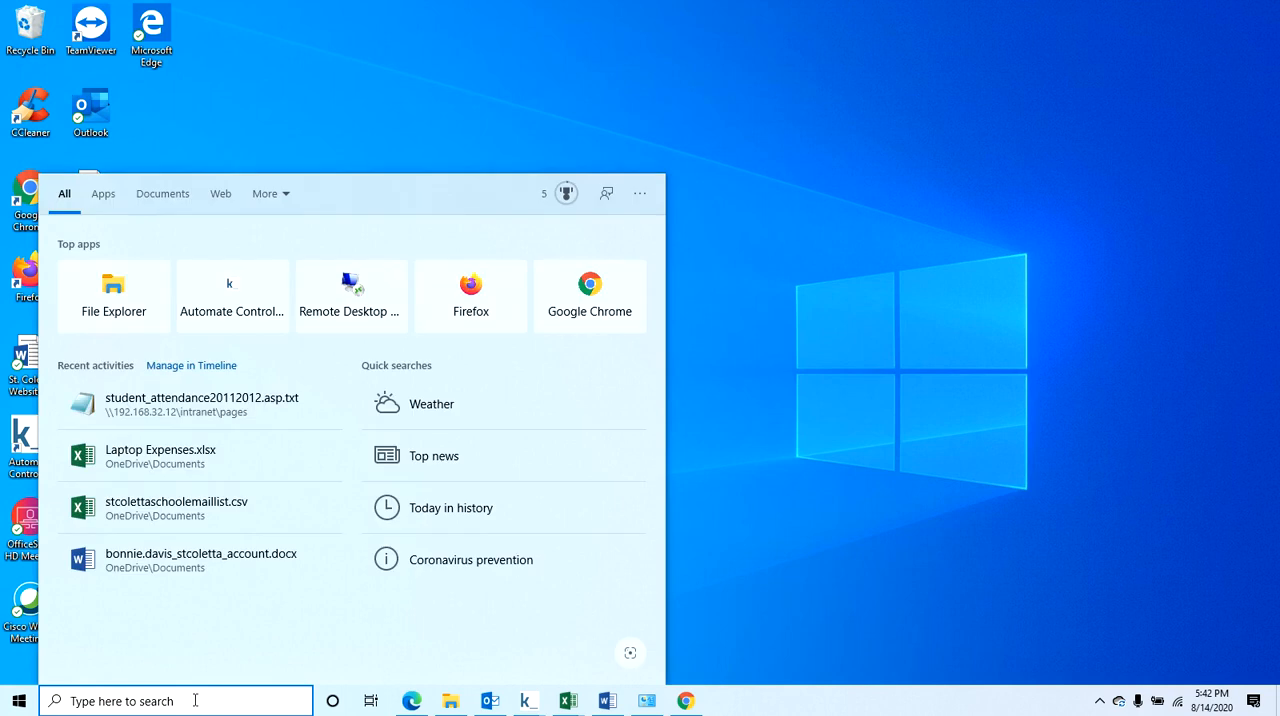
type("This ")
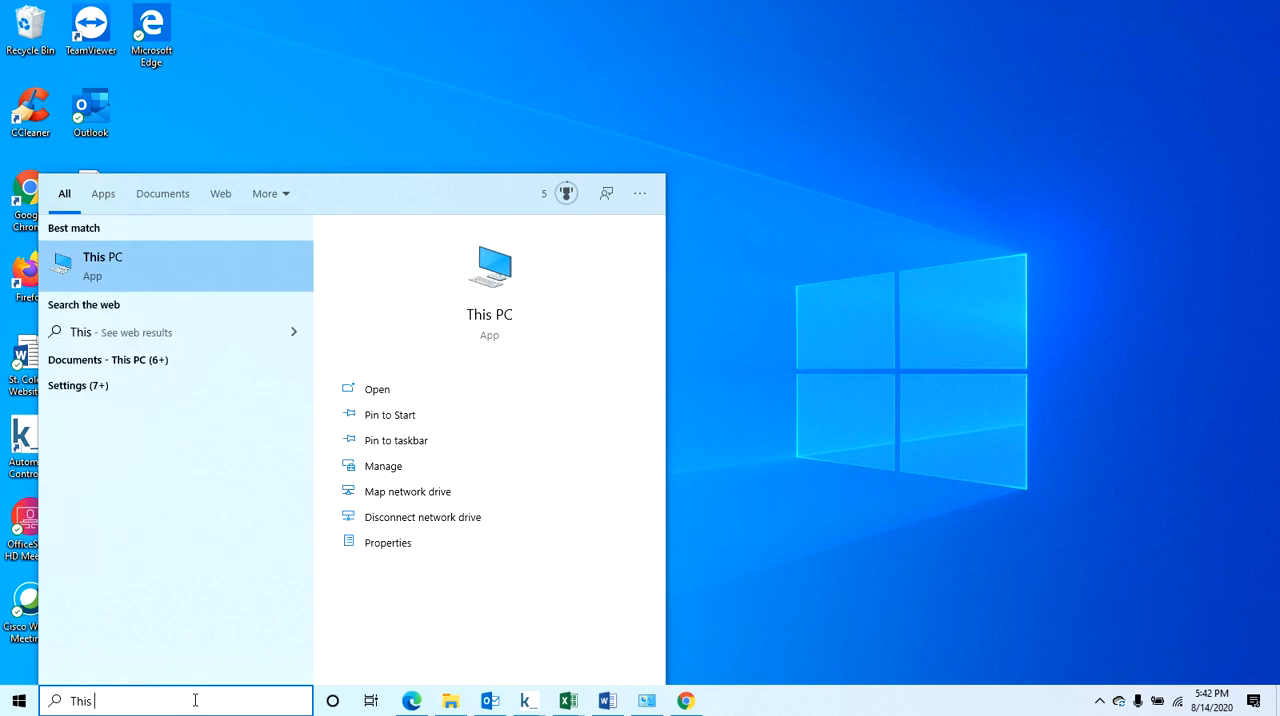
type("PC")
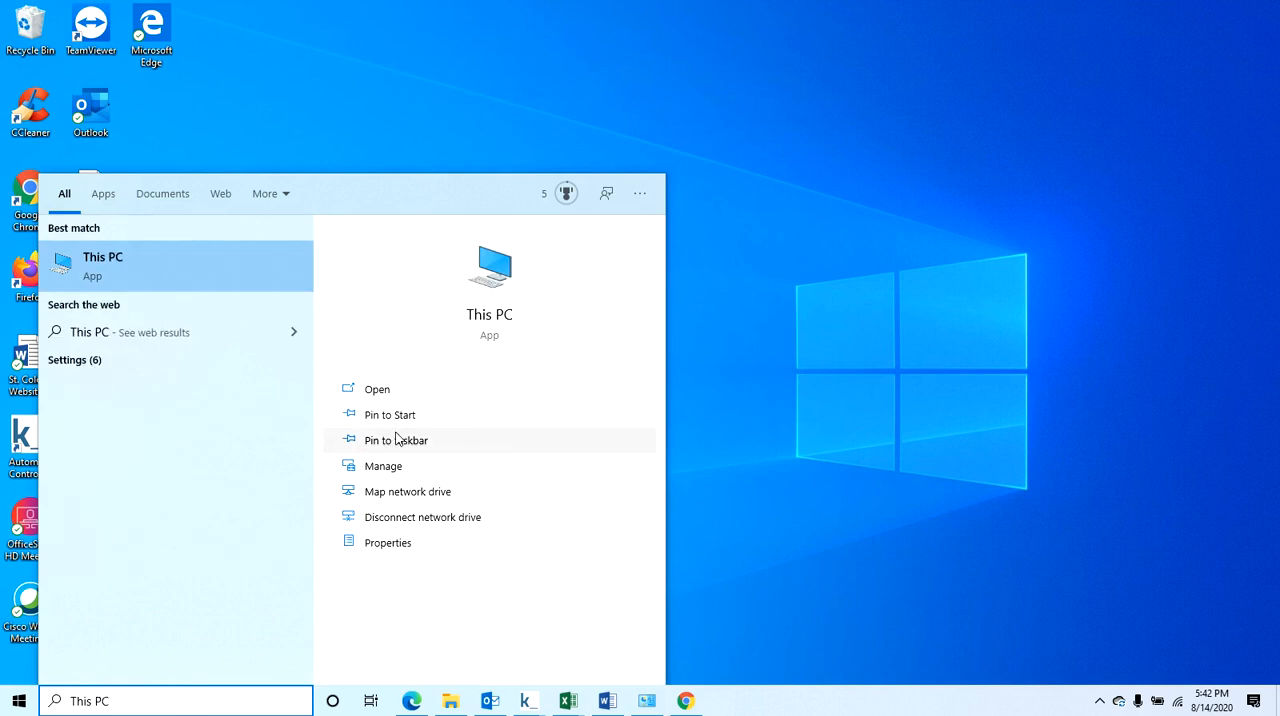
left_click(416, 502)
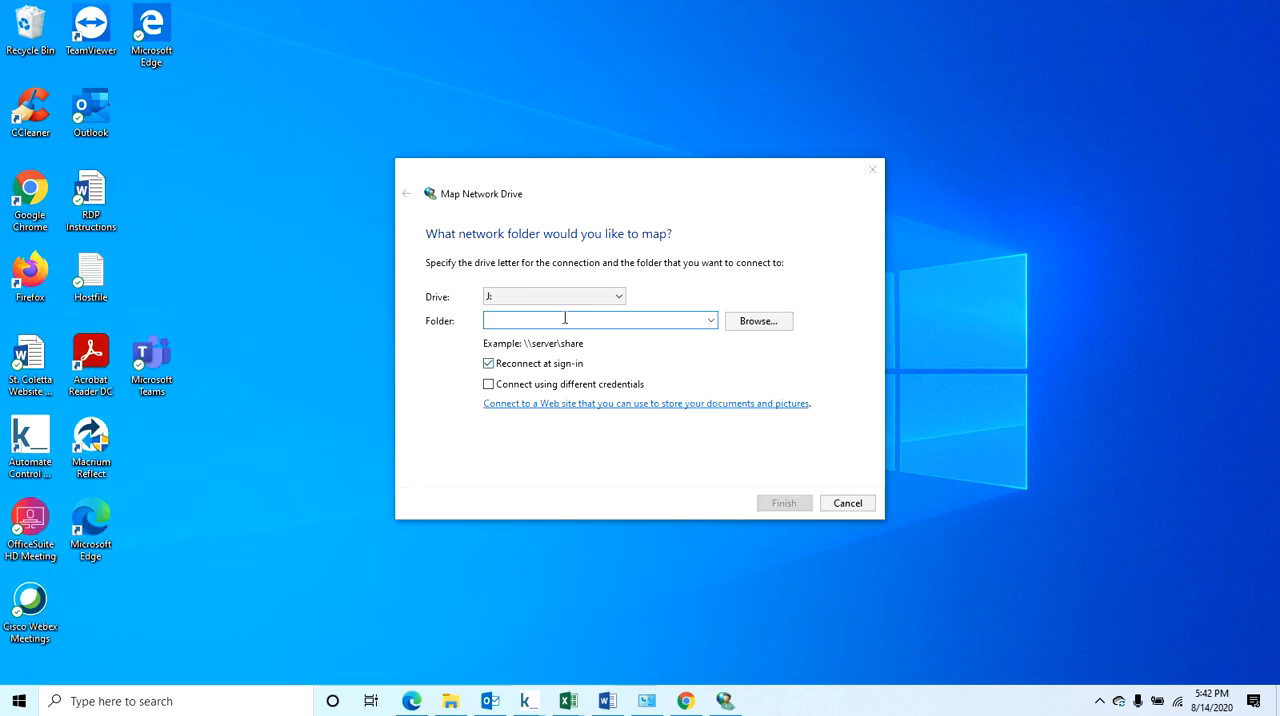
Review the available drive letters, keep J:, and map it to the public share on \\stcfile14.
left_click(618, 297)
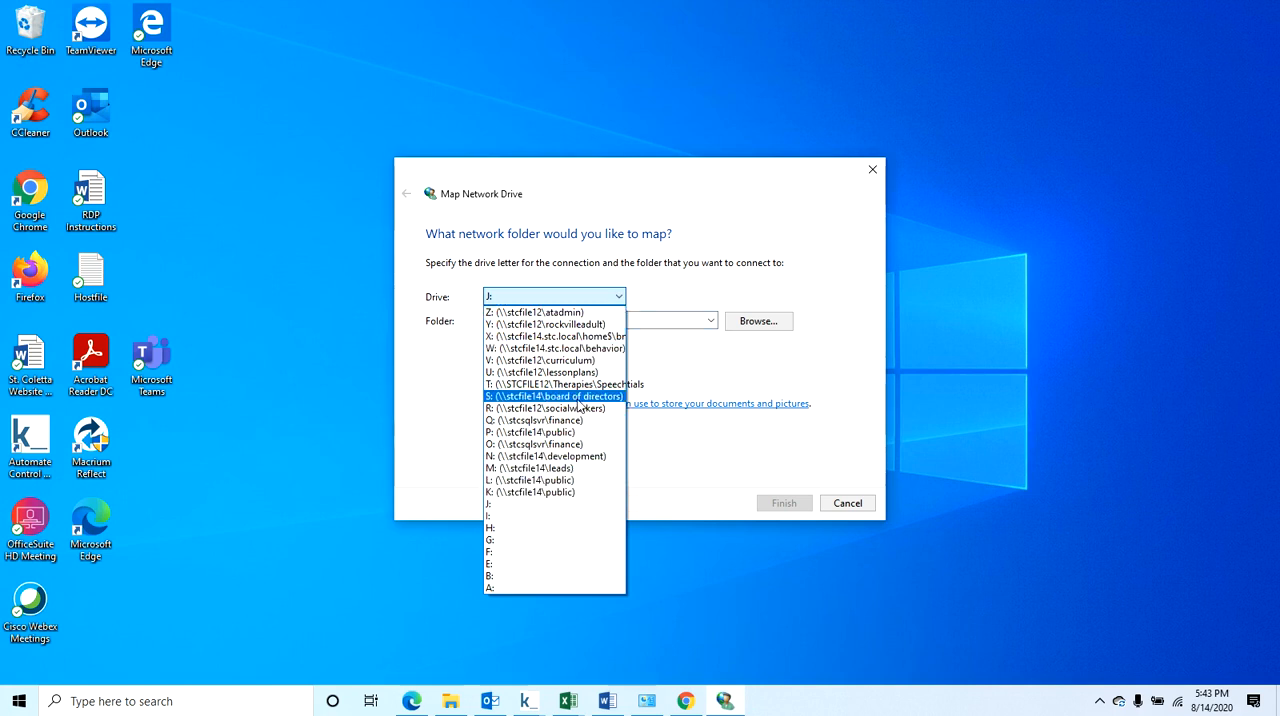
left_click(624, 268)
left_click(589, 322)
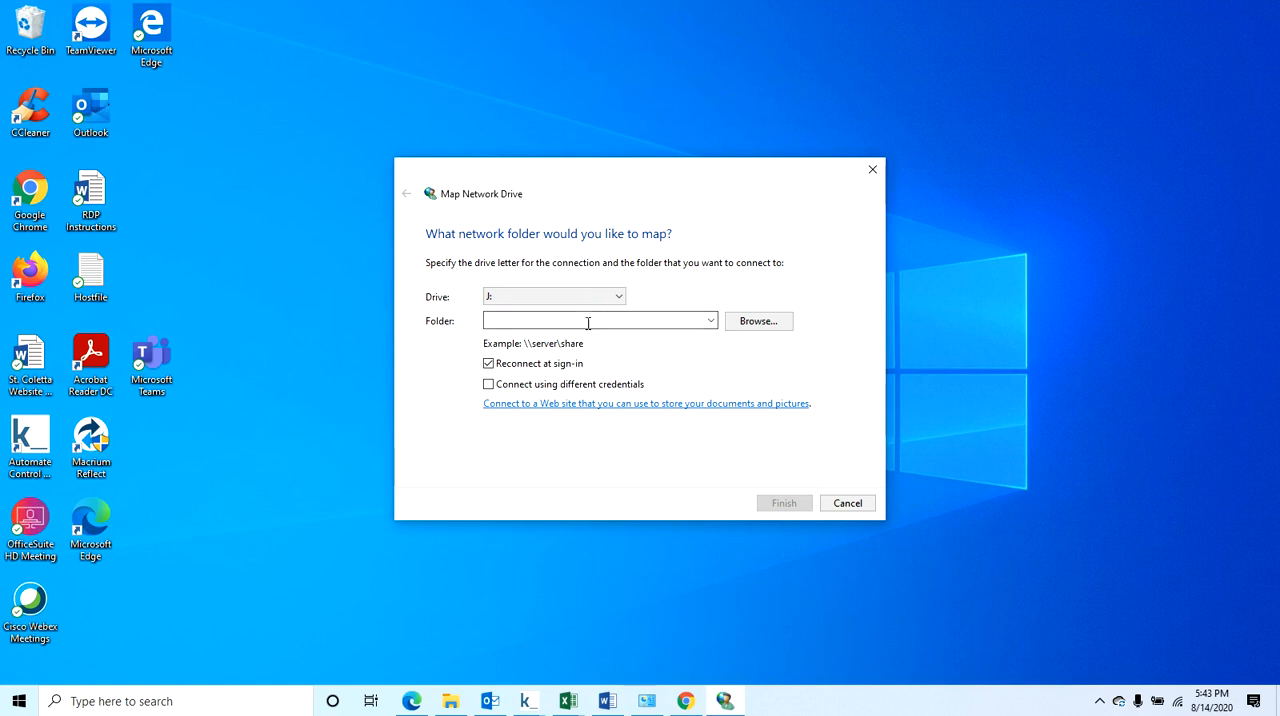
type("\\\\")
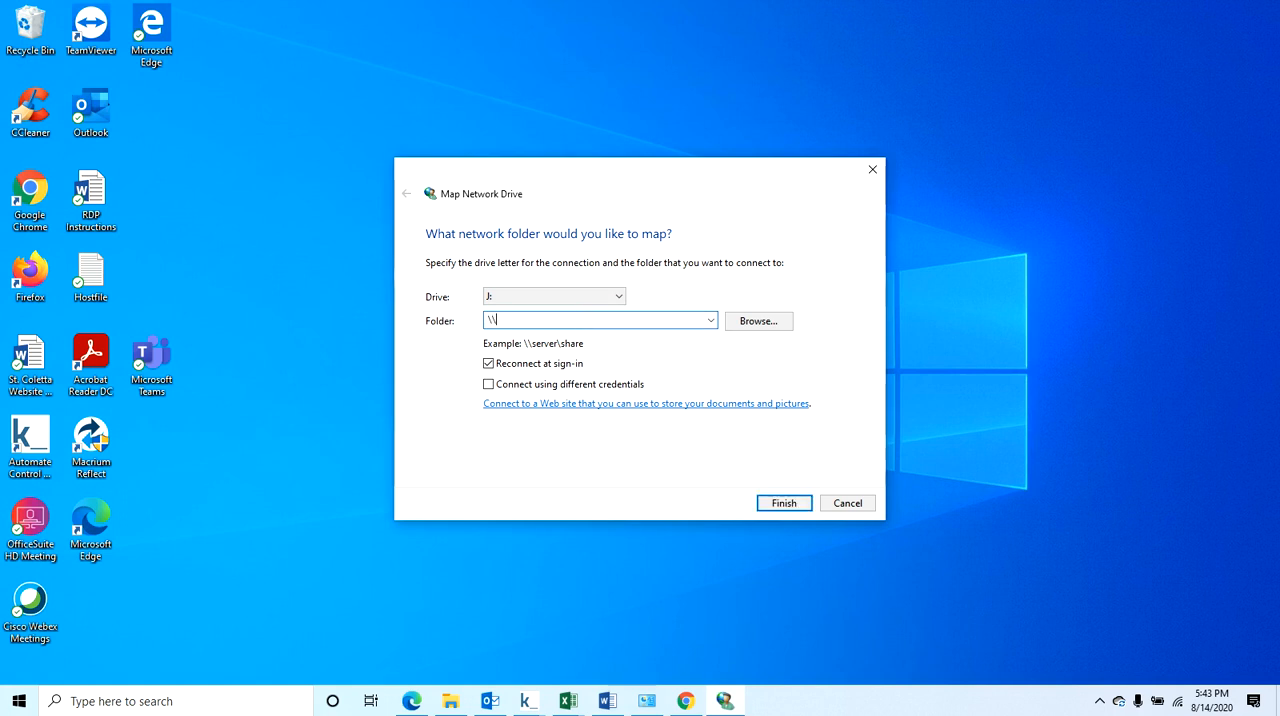
type("stcfile14\\")
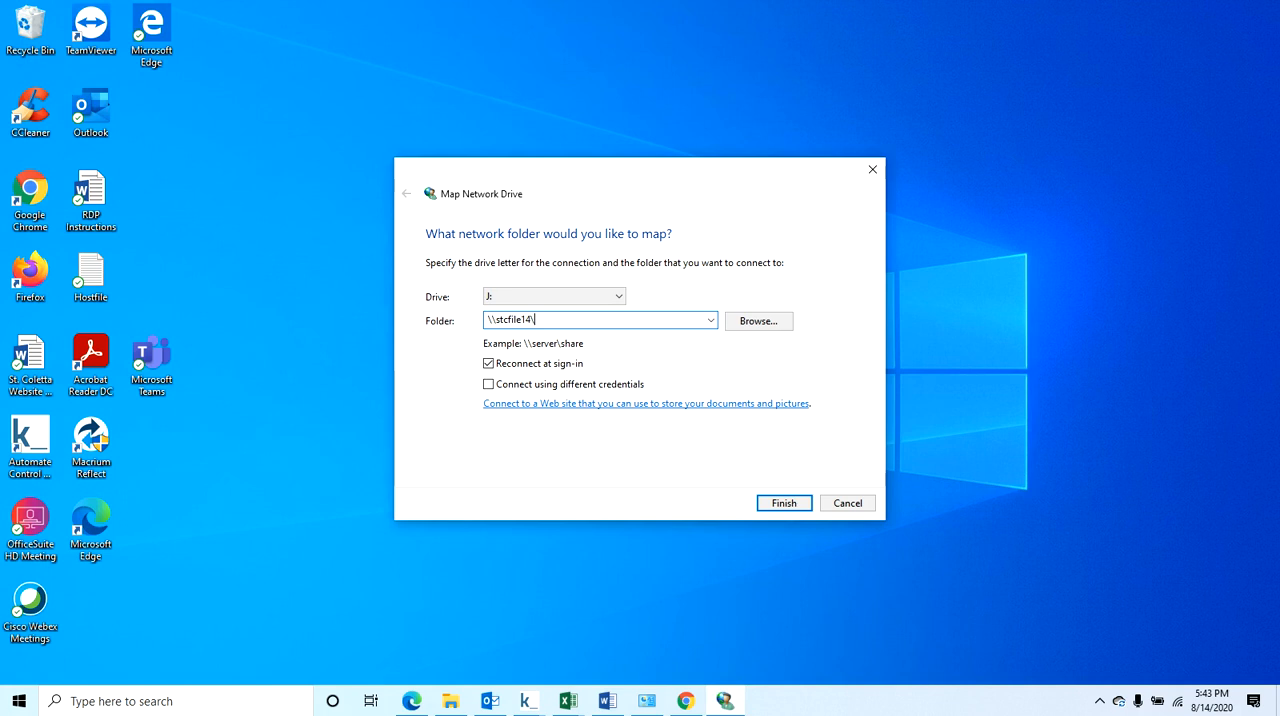
type("c")
key("Return")
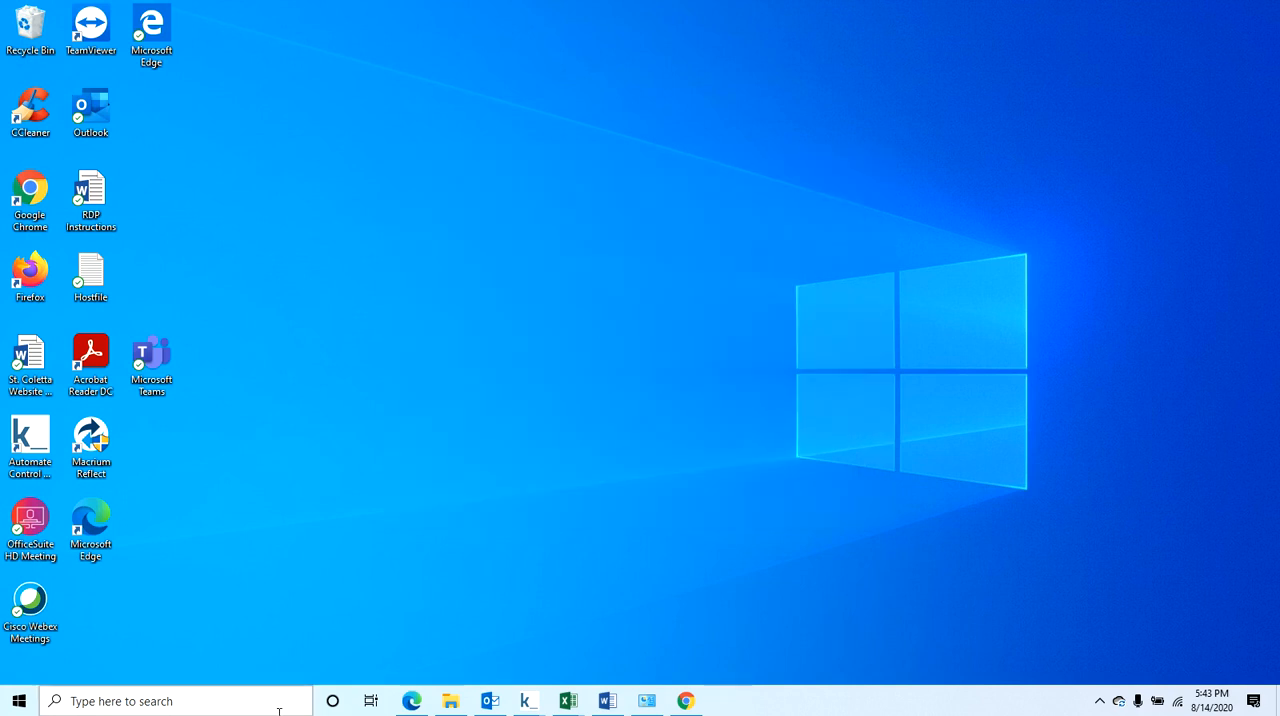
Switch to File Explorer, browse the network locations under This PC and open the board of directors (S:) drive.
left_click(442, 704)
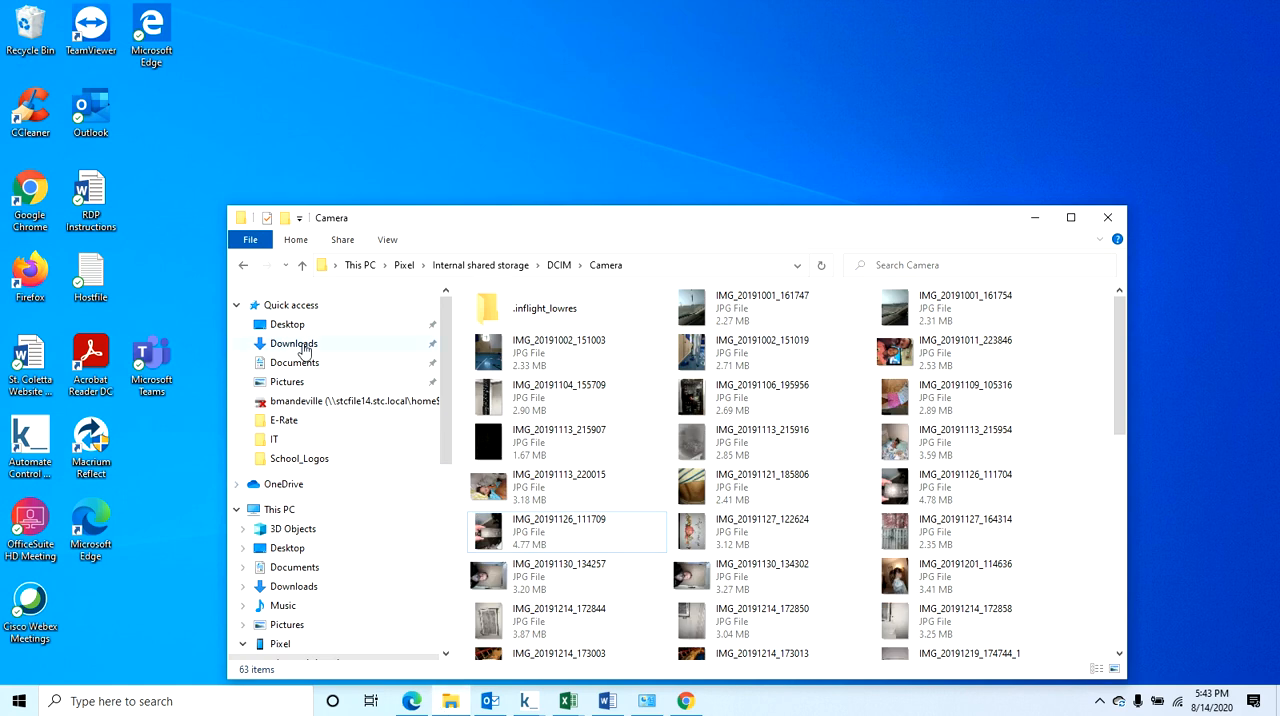
left_click(282, 510)
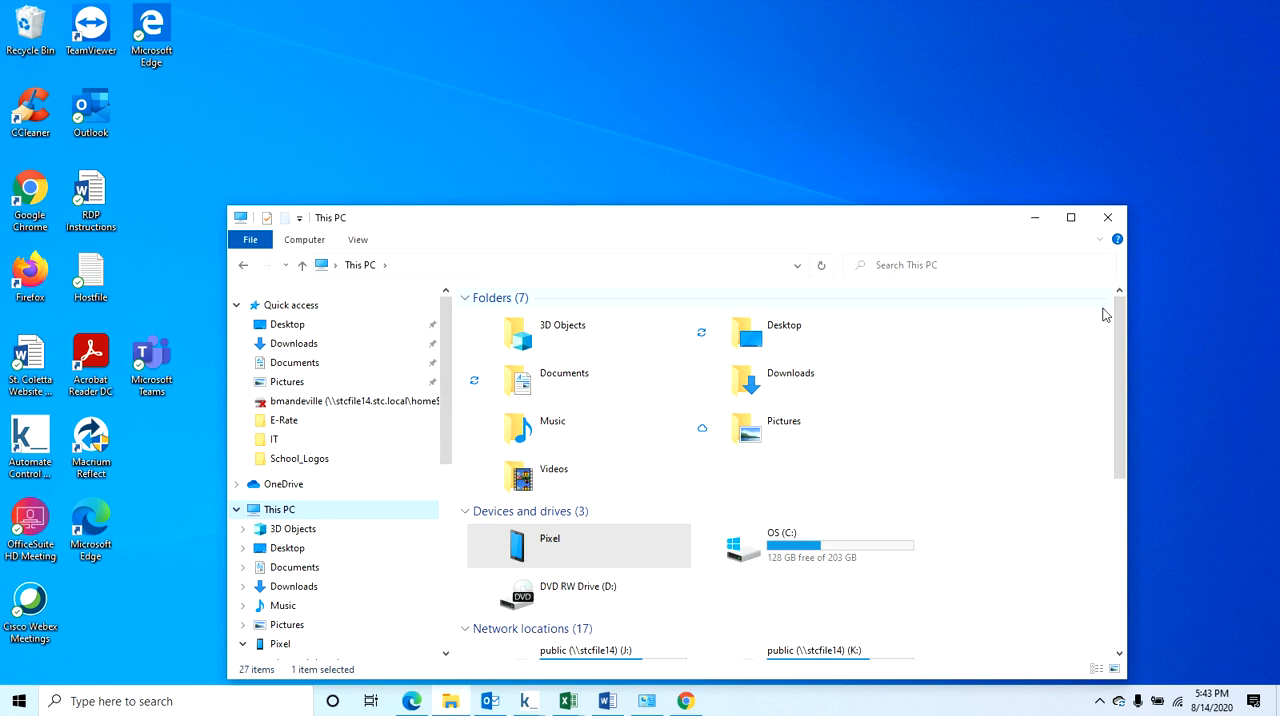
left_click_drag(1119, 316, 1117, 480)
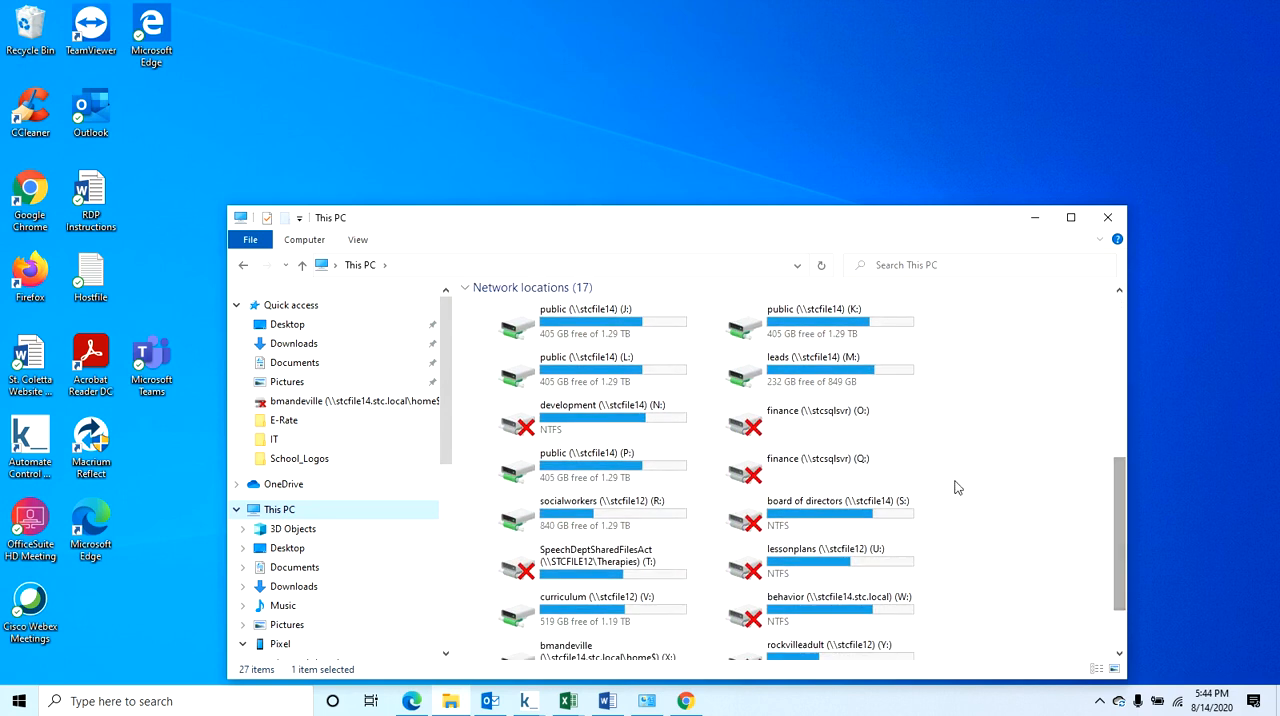
left_click(810, 434)
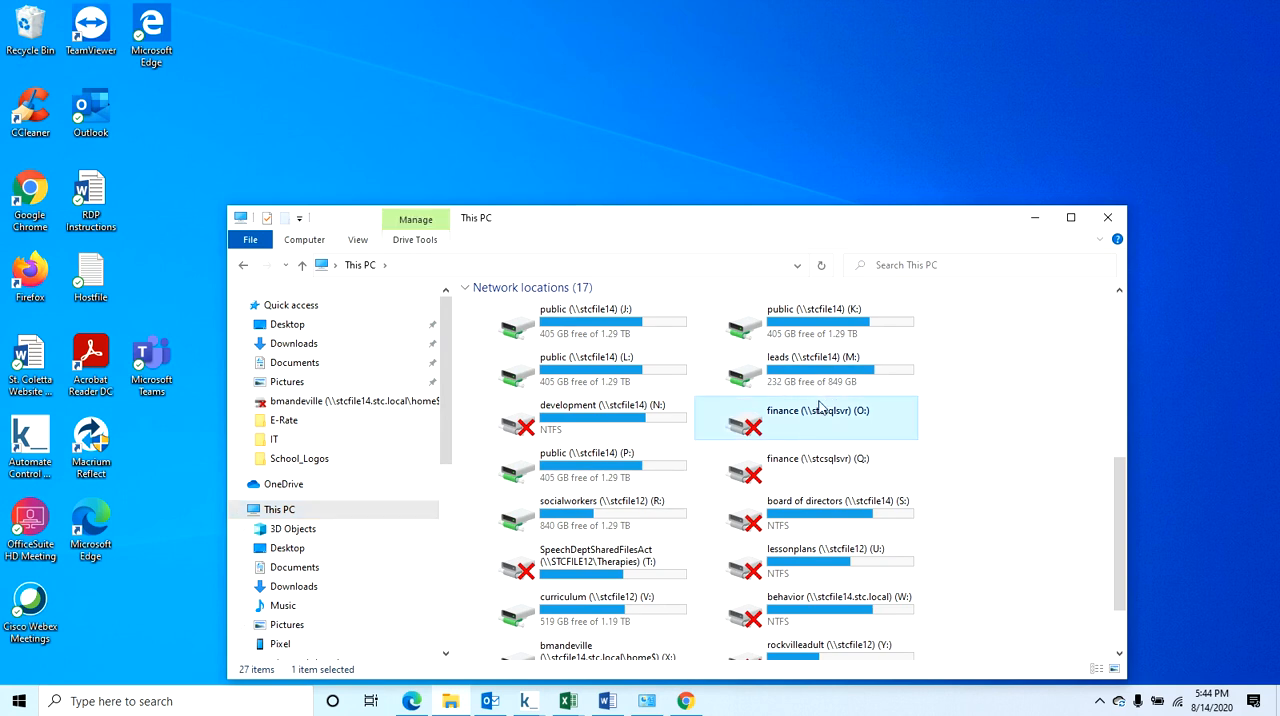
double_click(779, 529)
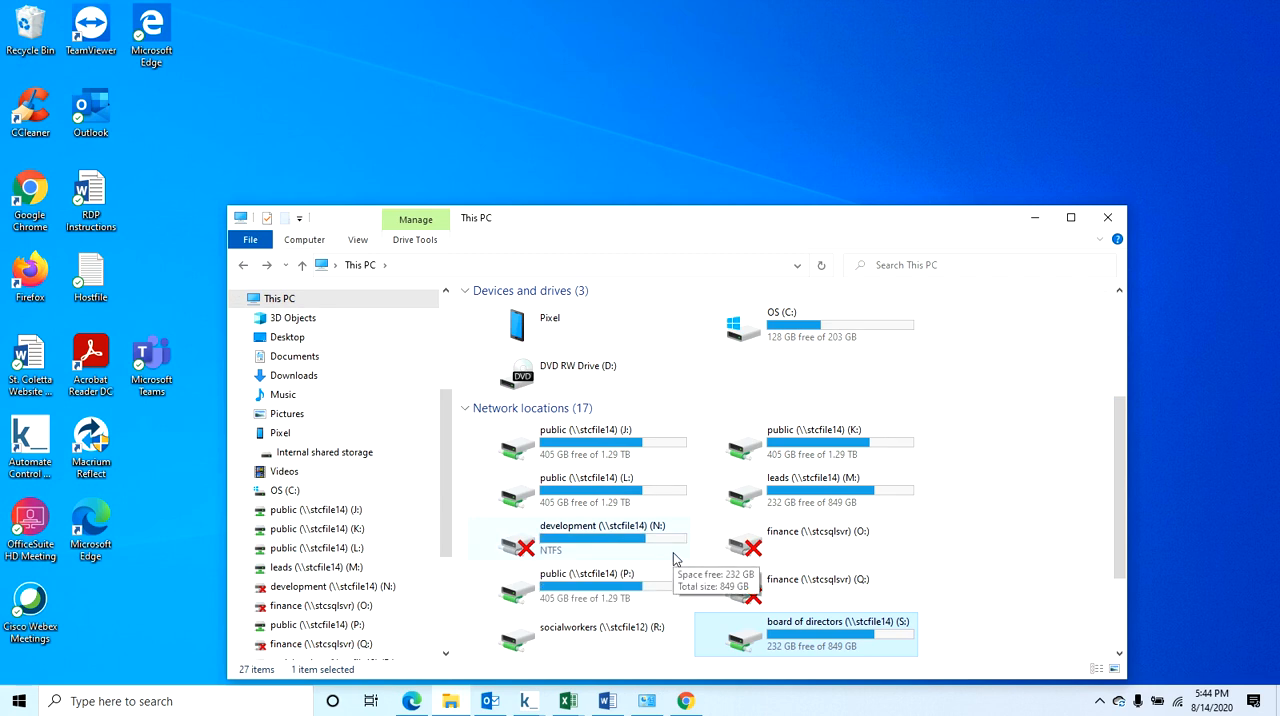
Try to open the finance (O:) drive, entering the stc domain username and account password, and cancel the network credentials request.
left_click(767, 542)
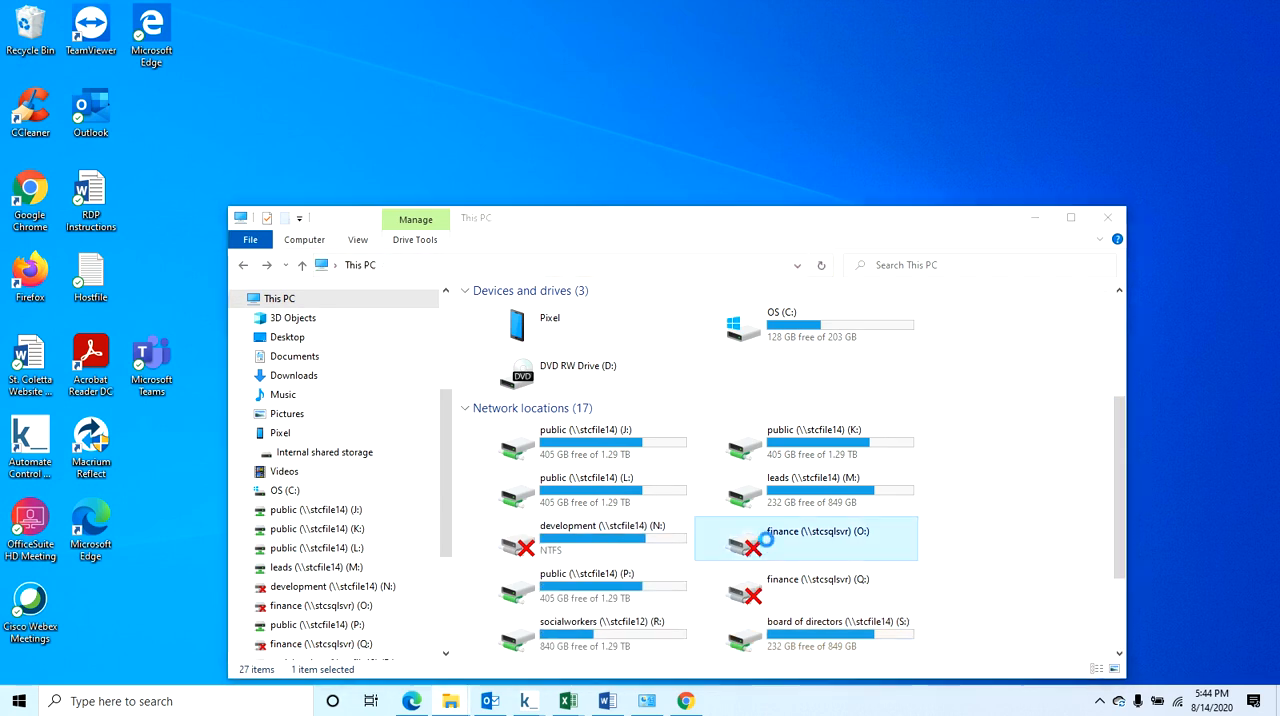
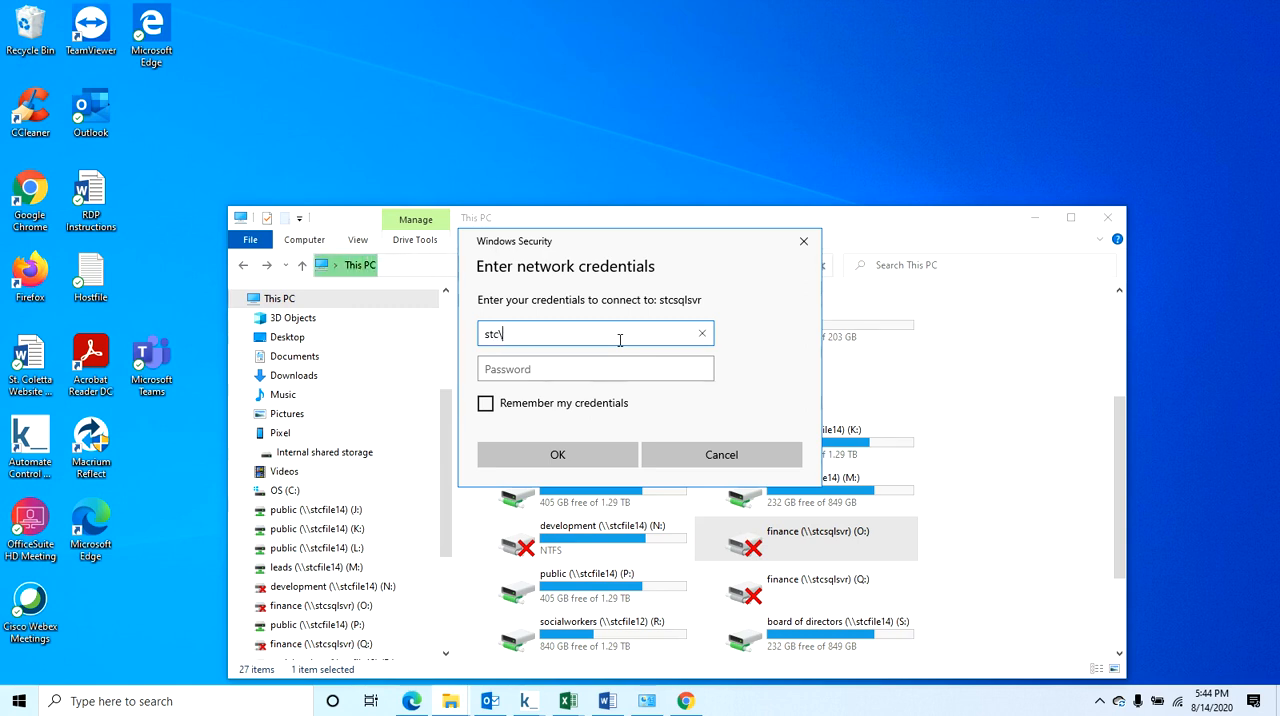
key("Tab")
type("••")
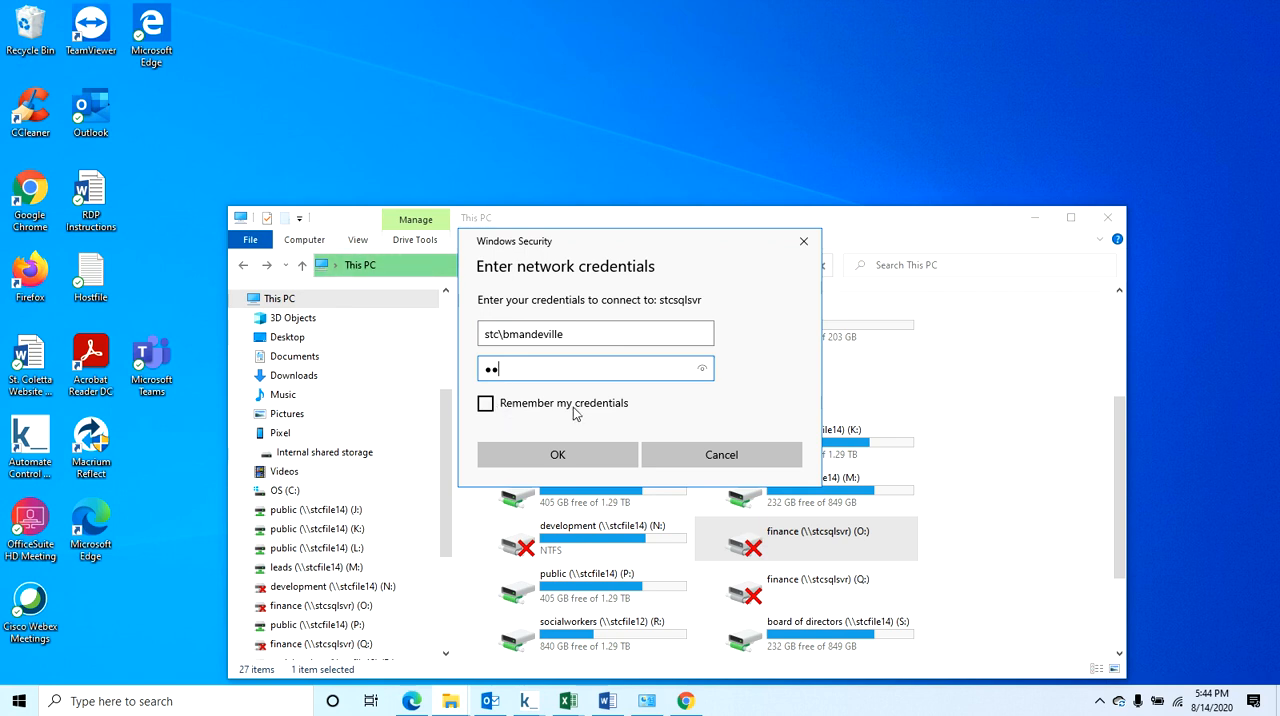
left_click(708, 455)
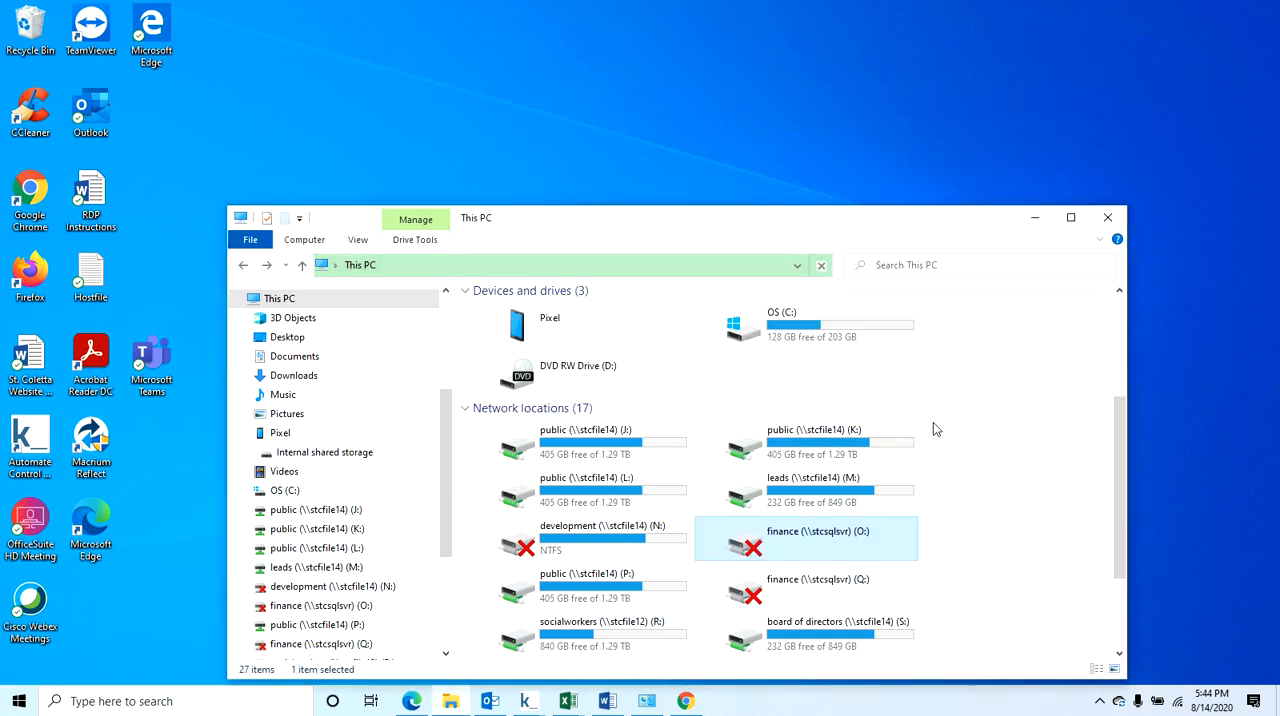
Check the Cisco AnyConnect client's VPN status among the hidden notification icons, and return to the This PC overview.
left_click(1100, 702)
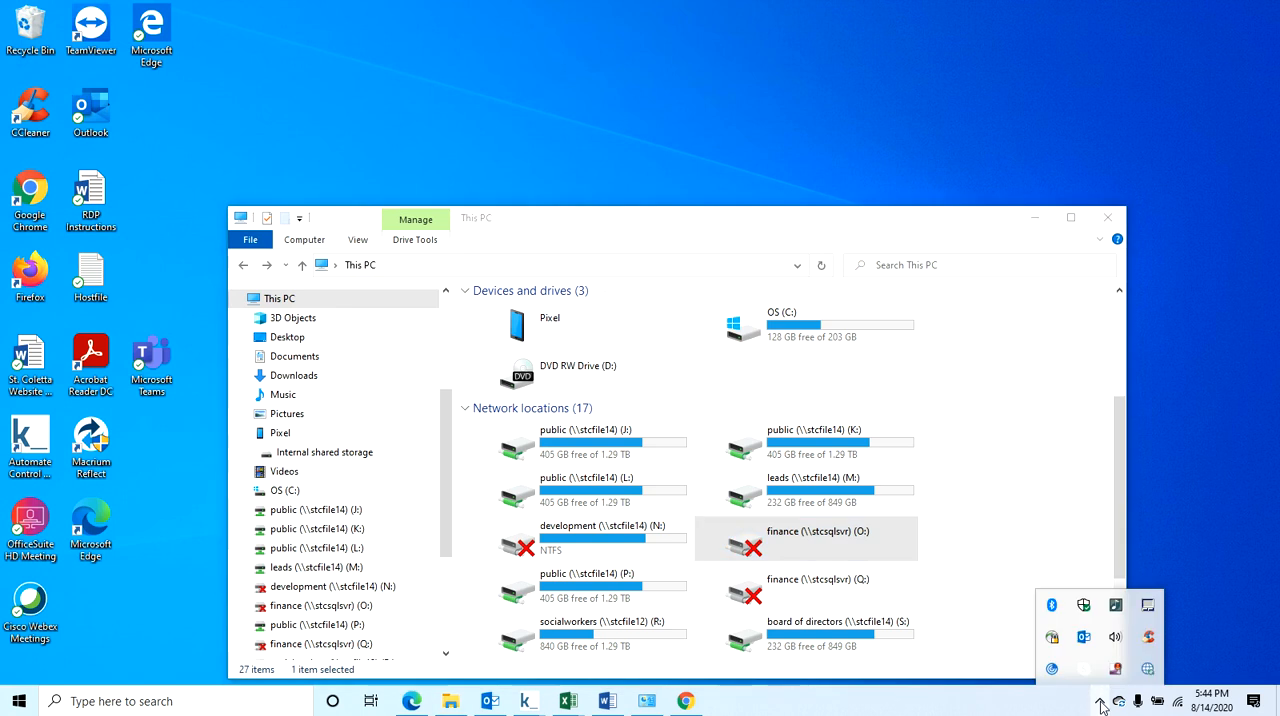
mouse_move(1055, 645)
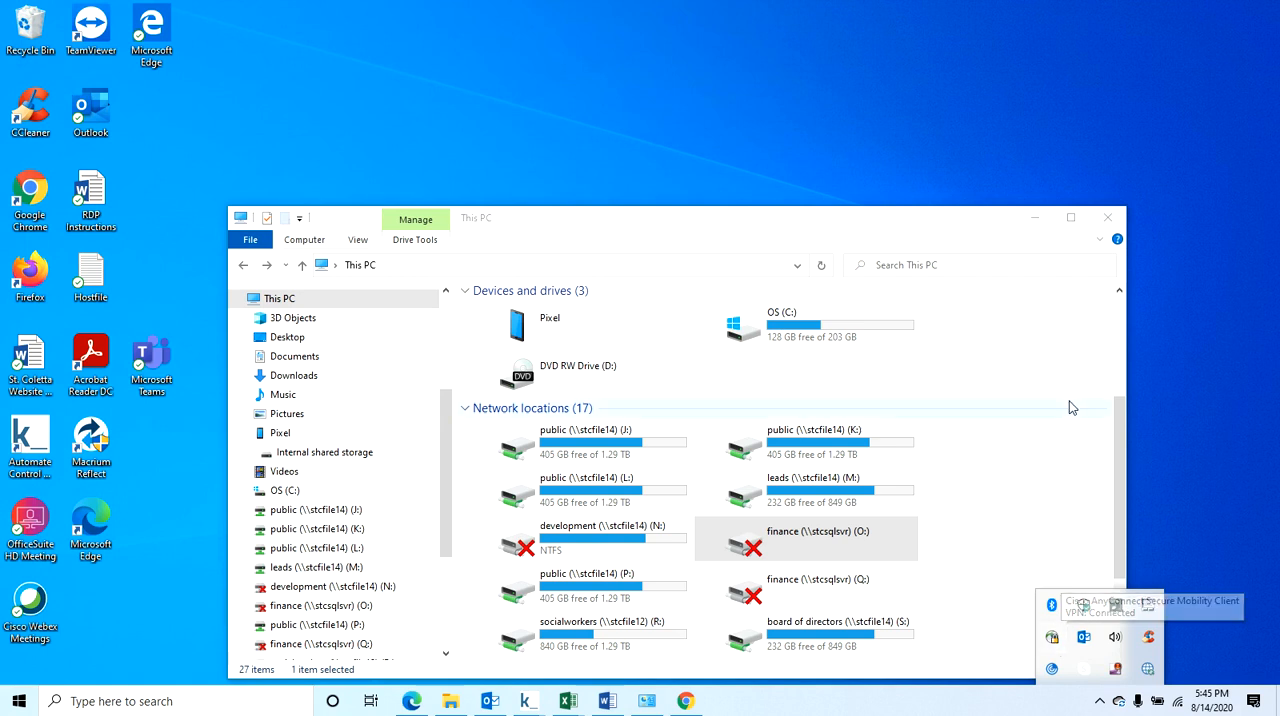
left_click_drag(1118, 450, 1118, 336)
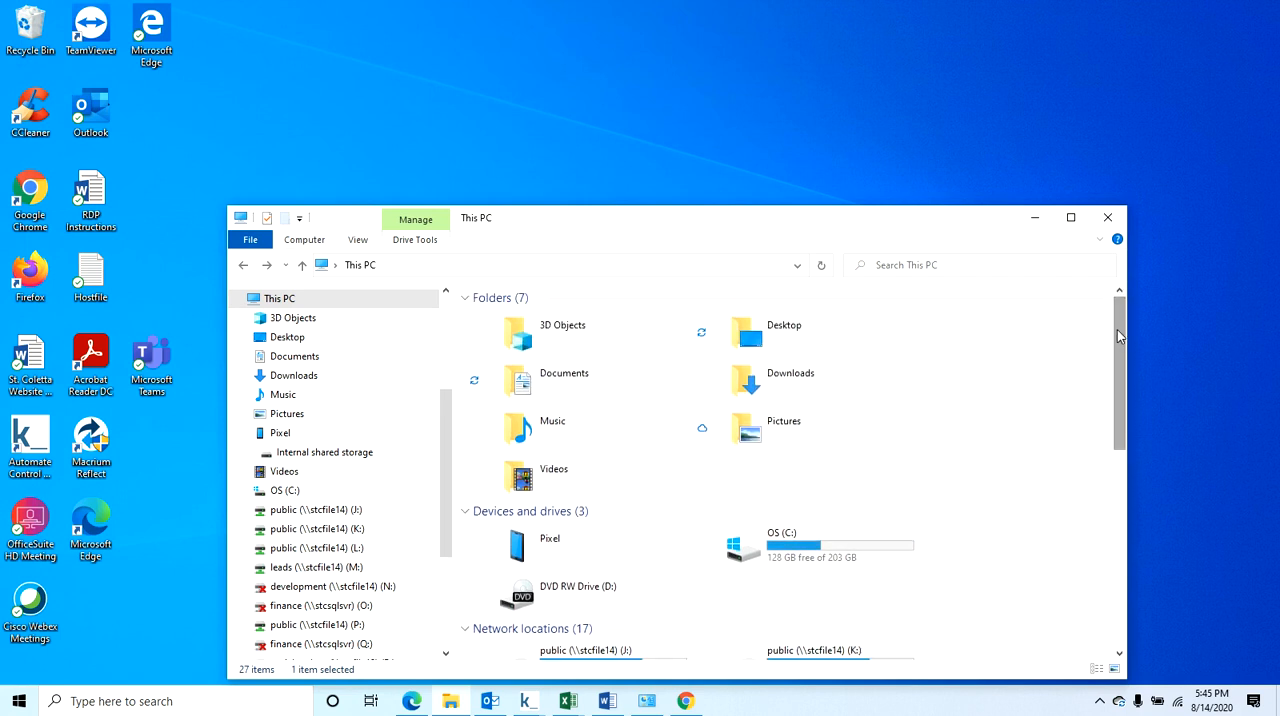